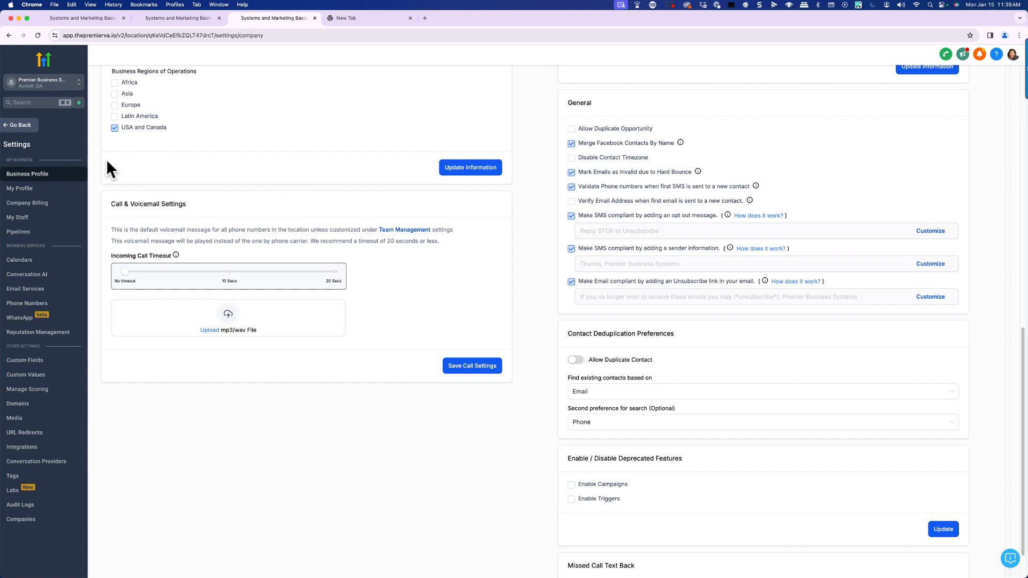
key("super+Tab")
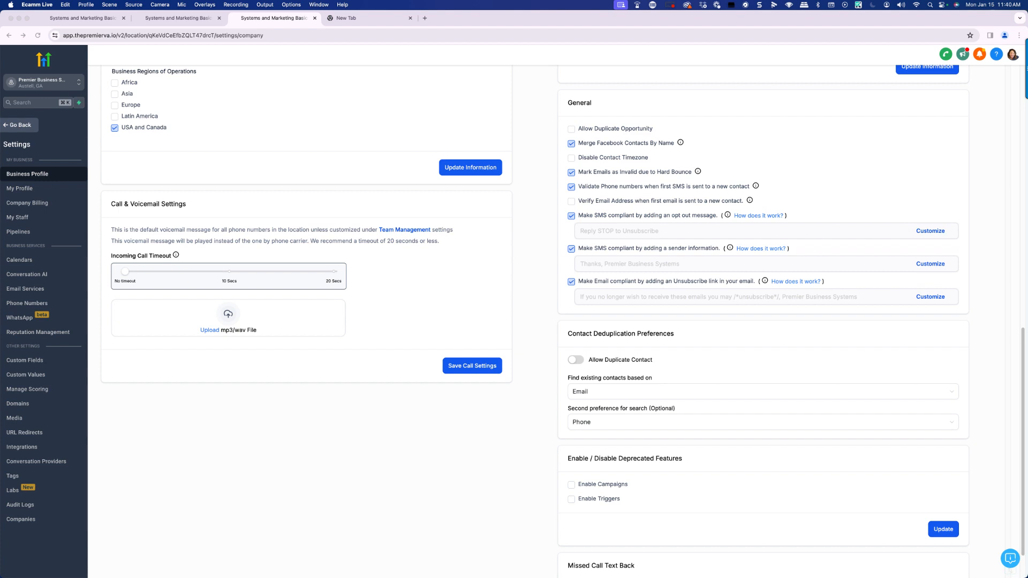
left_click(750, 200)
mouse_move(749, 199)
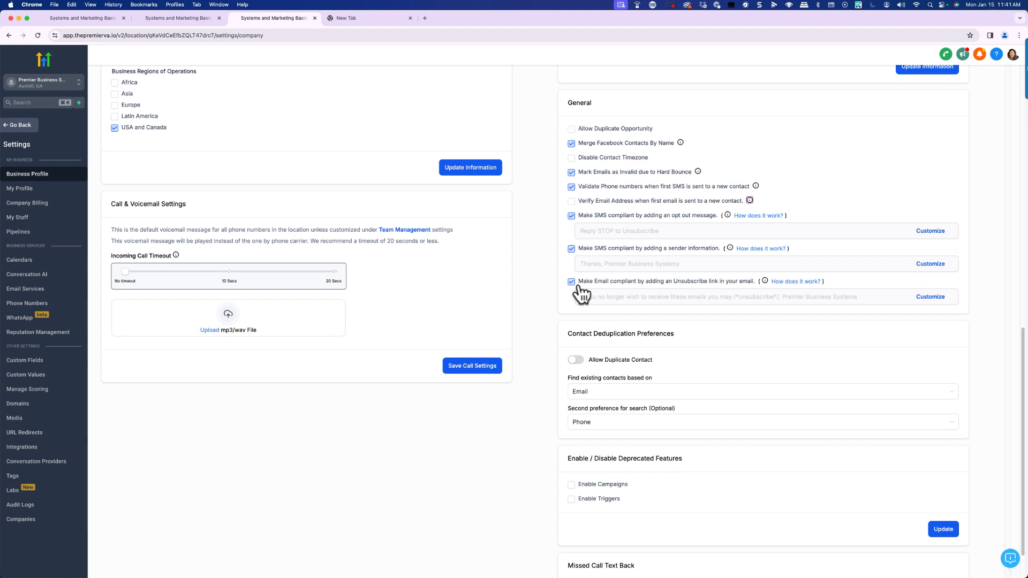
Customize the email unsubscribe content so the company name reads "Premier Business Systems, LLC", and save it.
left_click(933, 298)
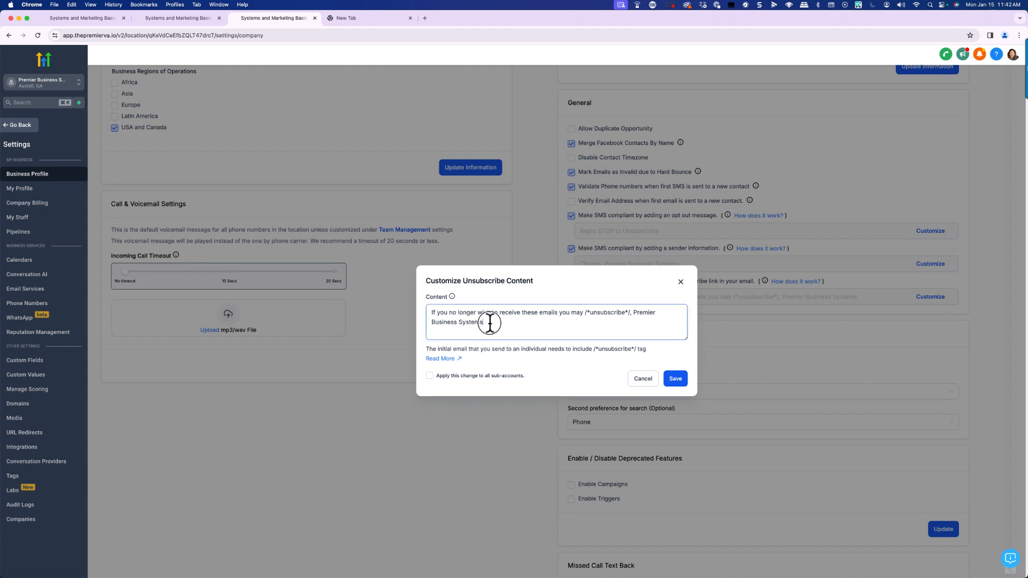
type("LC")
left_click(675, 379)
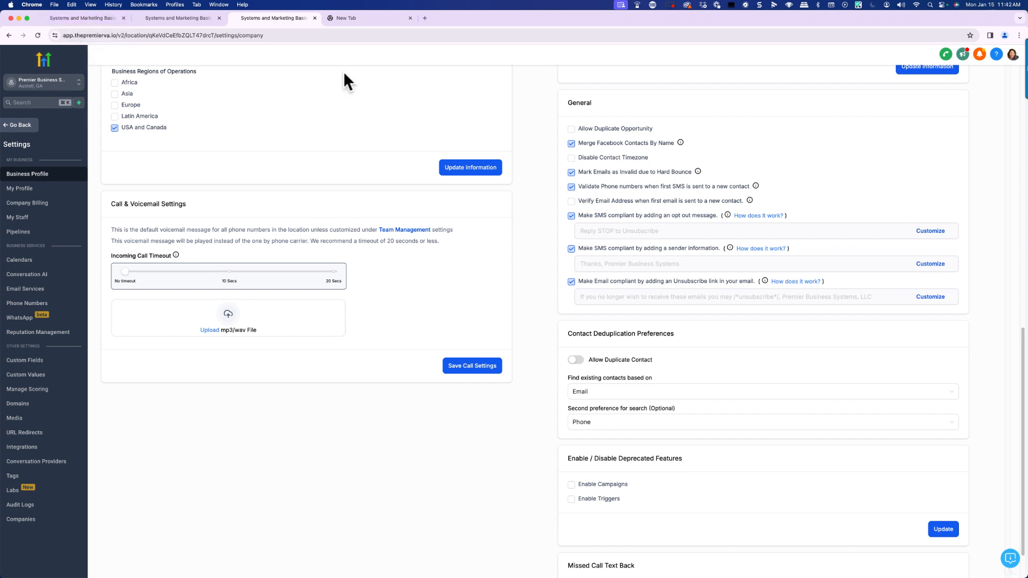
Load mail-tester.com in the empty browser tab and copy the test email address it provides.
left_click(198, 21)
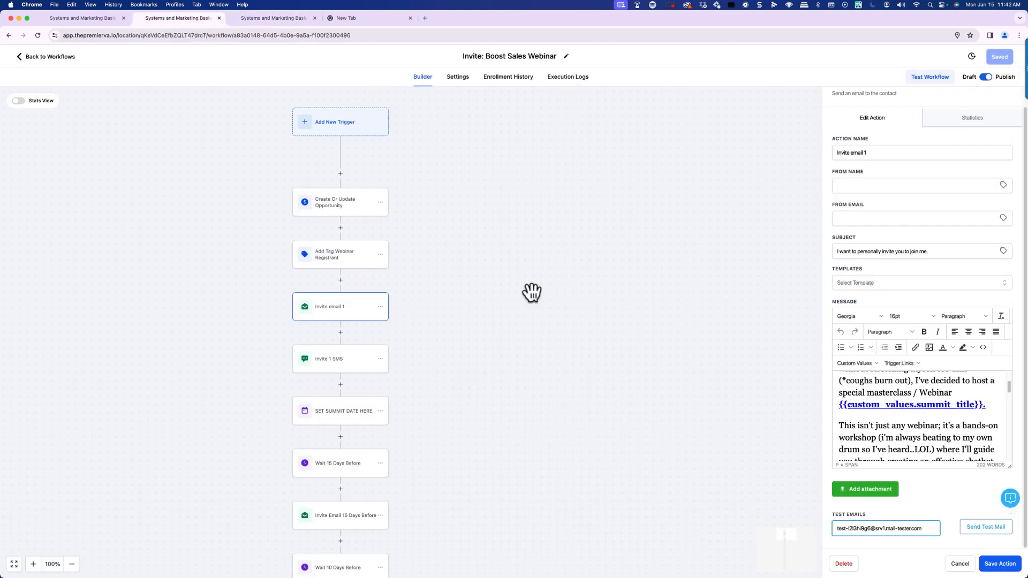
left_click(371, 19)
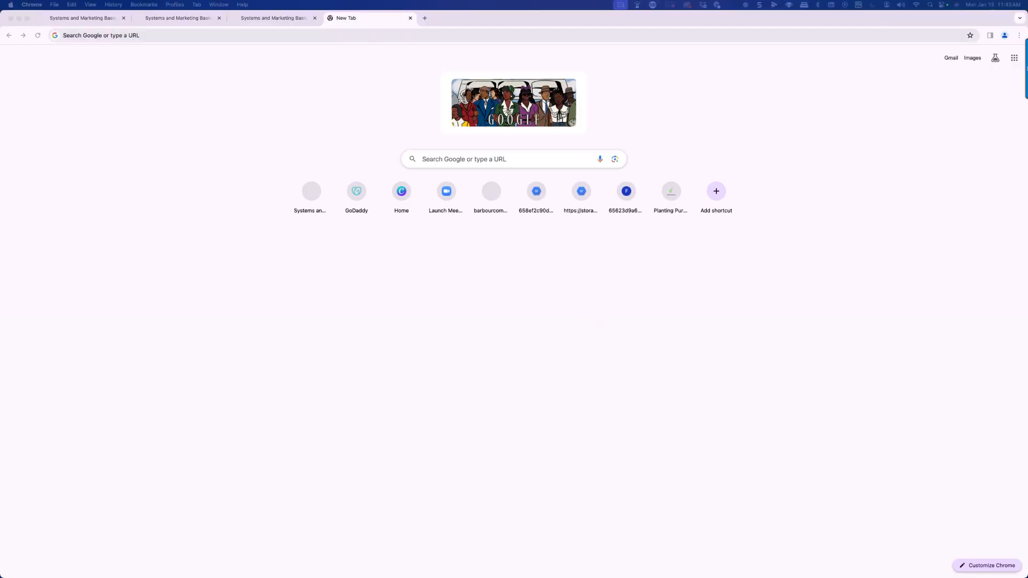
left_click(166, 33)
type("m")
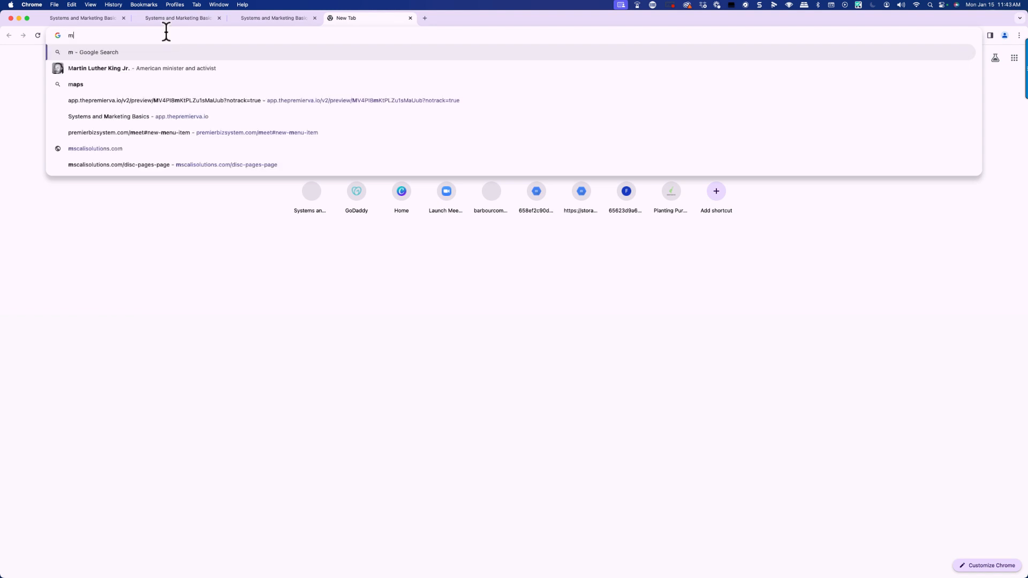
type("ail-t")
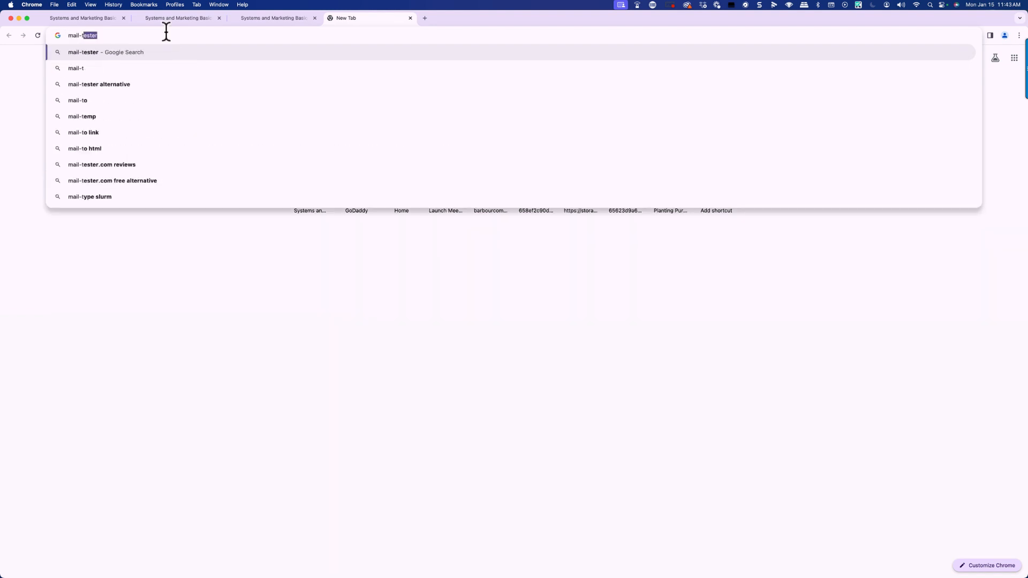
type("ester.com")
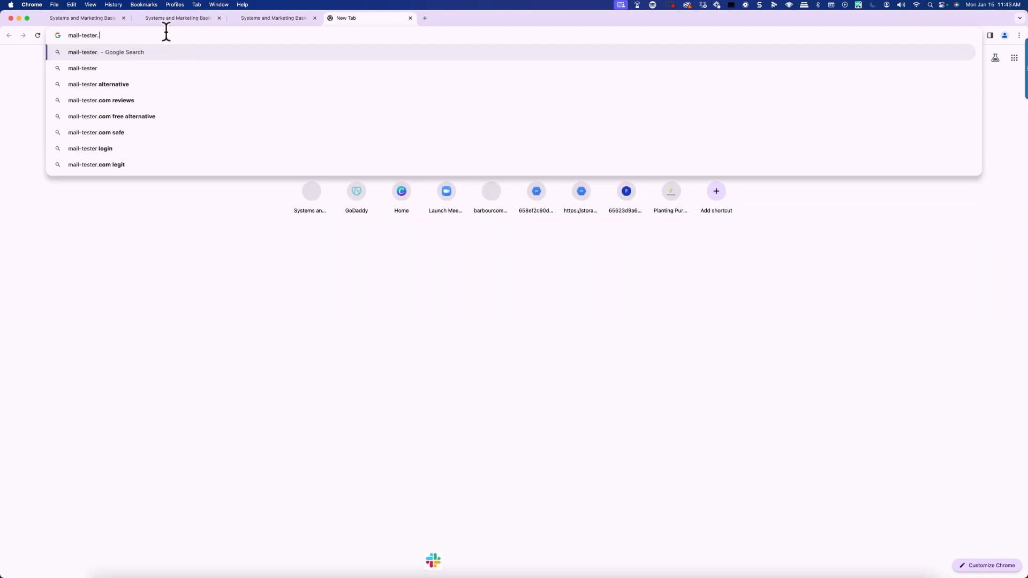
key("Return")
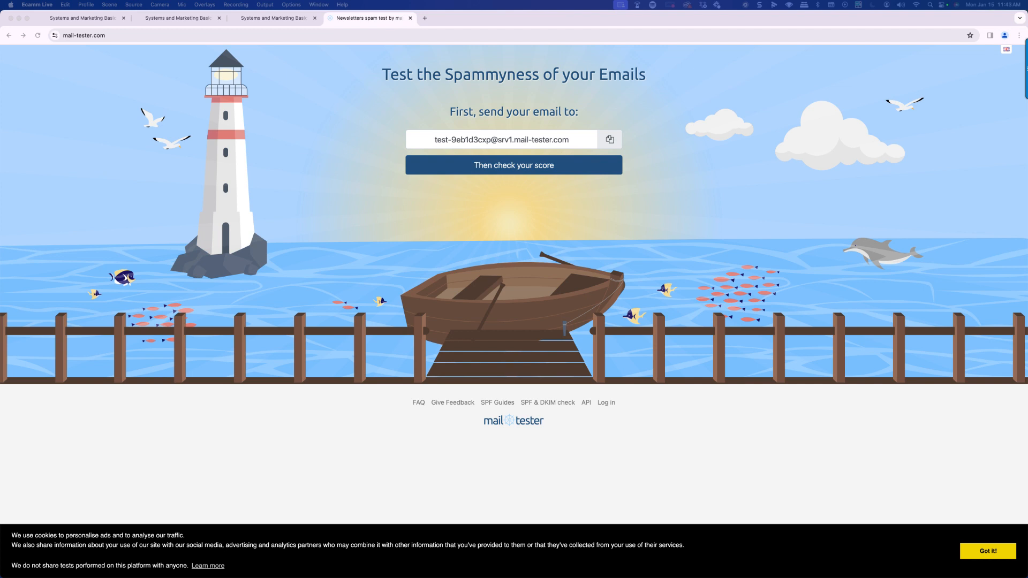
left_click(610, 138)
left_click(609, 137)
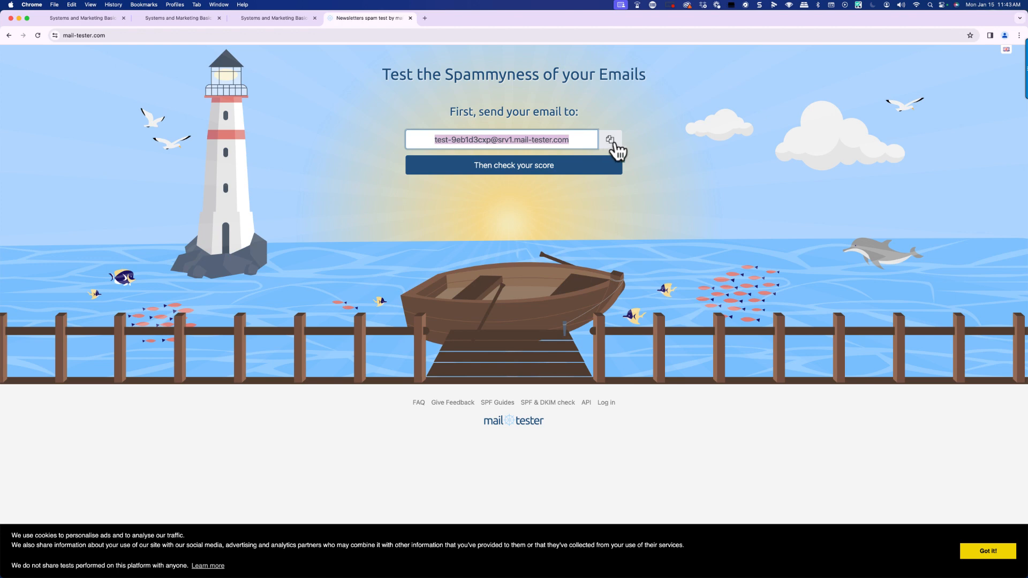
Check the default sender name and sender email in the settings of the "Invite: Boost Sales Webinar" workflow.
left_click(168, 22)
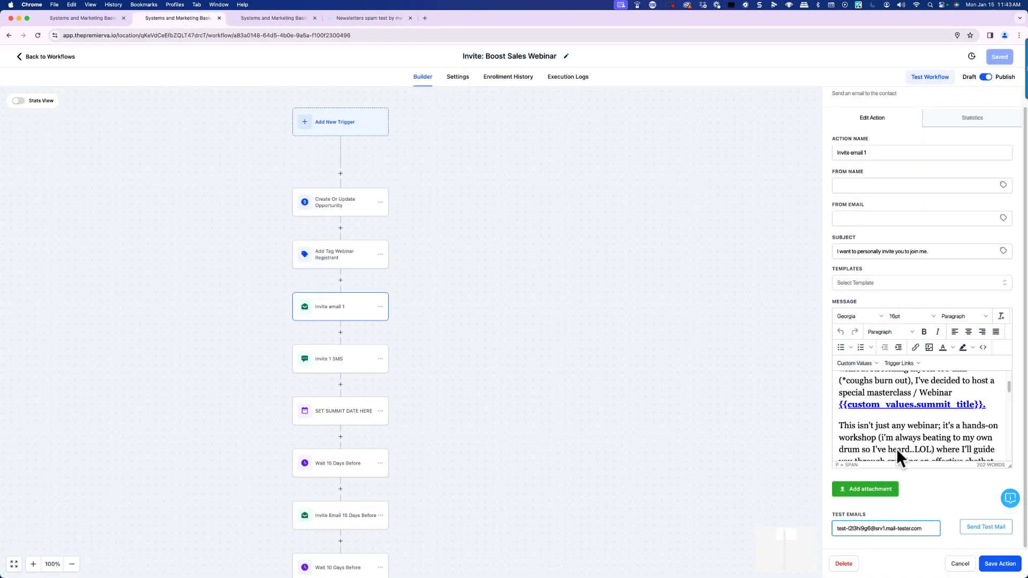
scroll(898, 453, "up", 3)
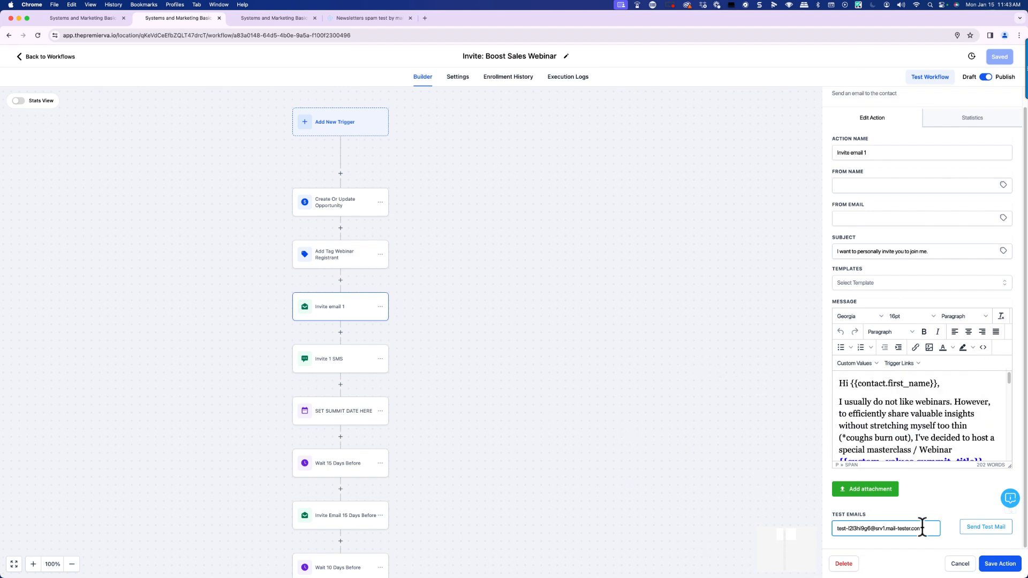
left_click(460, 76)
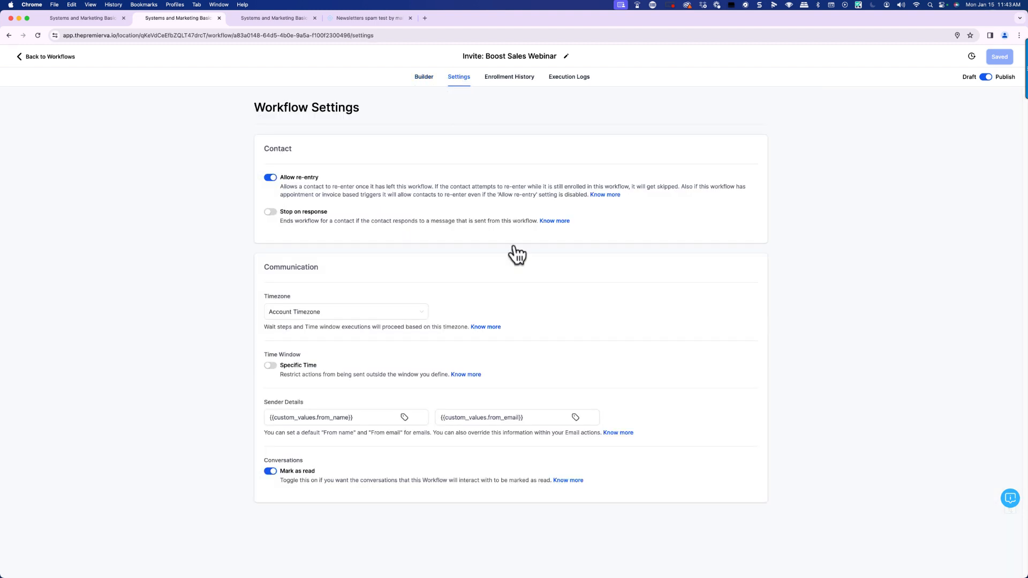
left_click(327, 419)
left_click(548, 418)
Return to the workflow builder, open the "Invite email 1" action and review its message text.
left_click(421, 78)
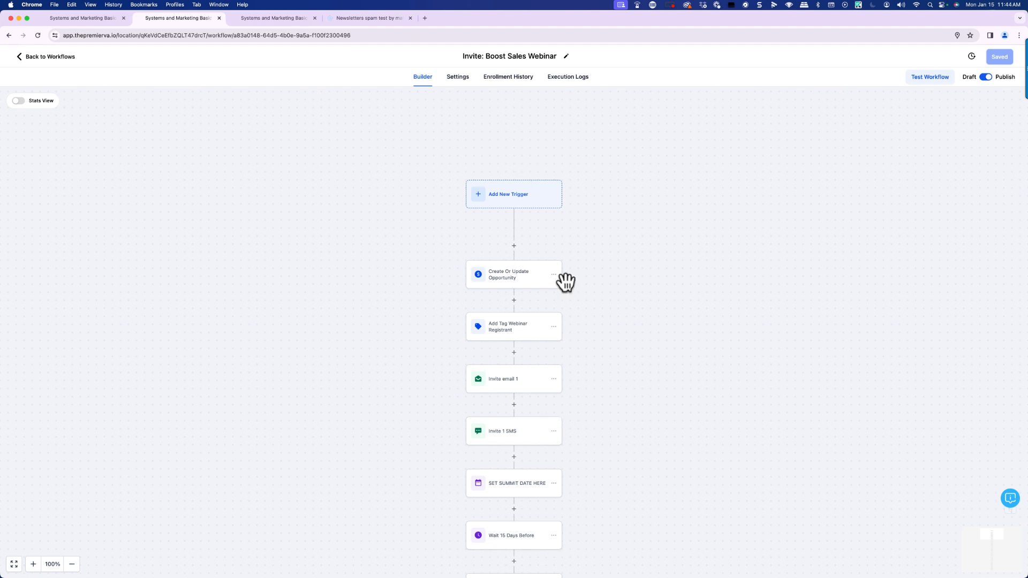
scroll(654, 379, "down", 2)
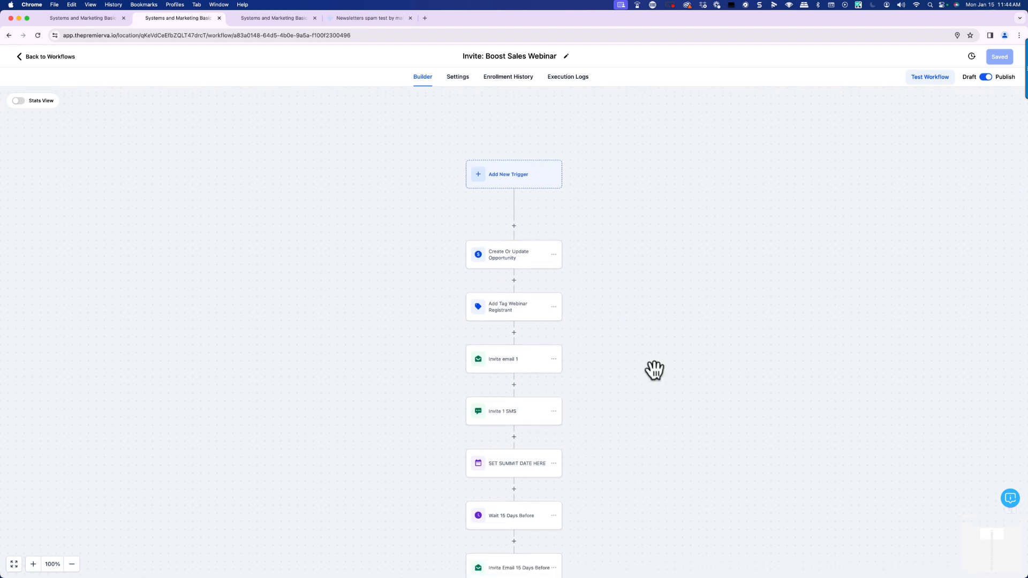
left_click(506, 360)
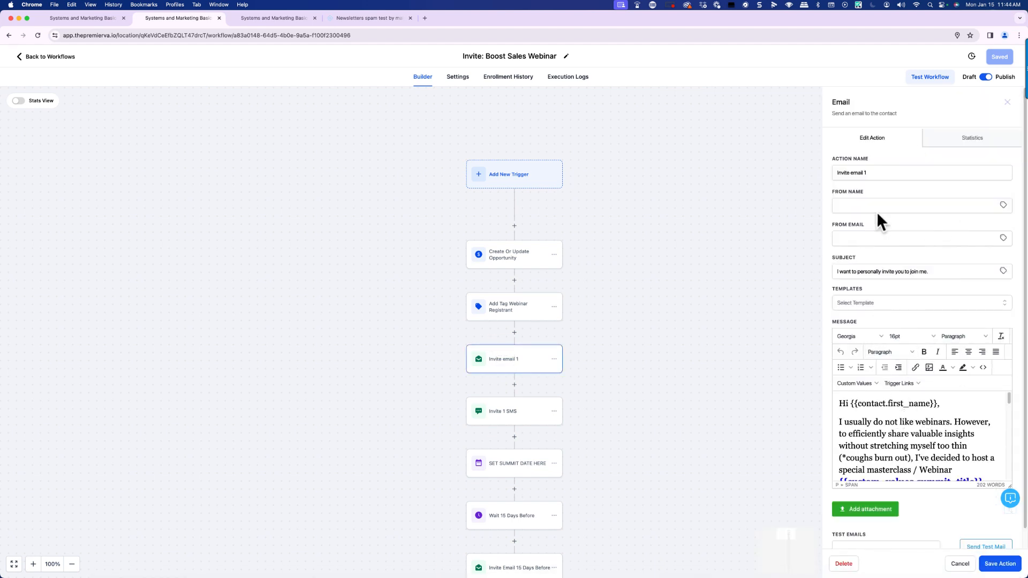
scroll(908, 442, "down", 3)
scroll(908, 442, "down", 5)
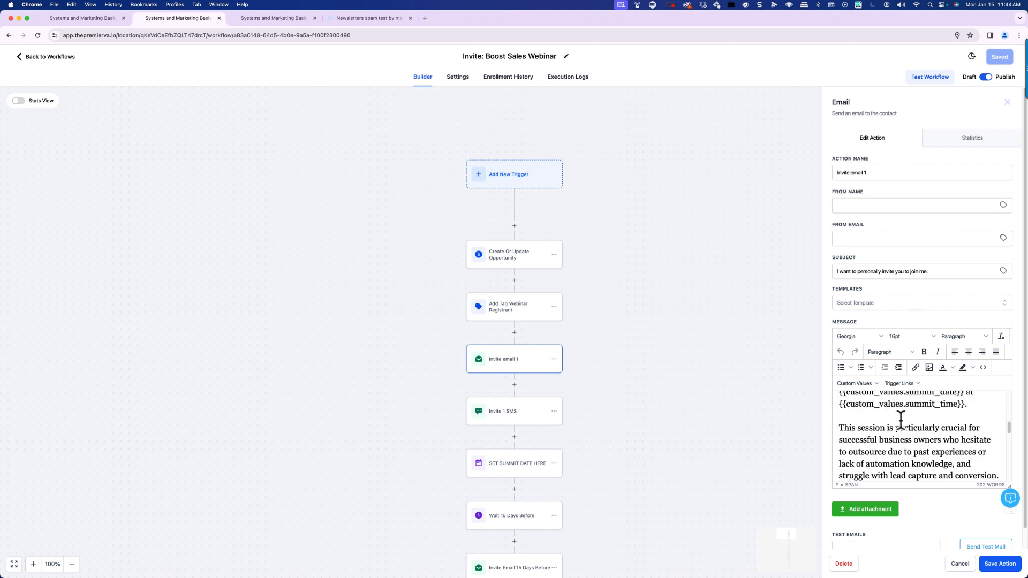
scroll(934, 433, "up", 6)
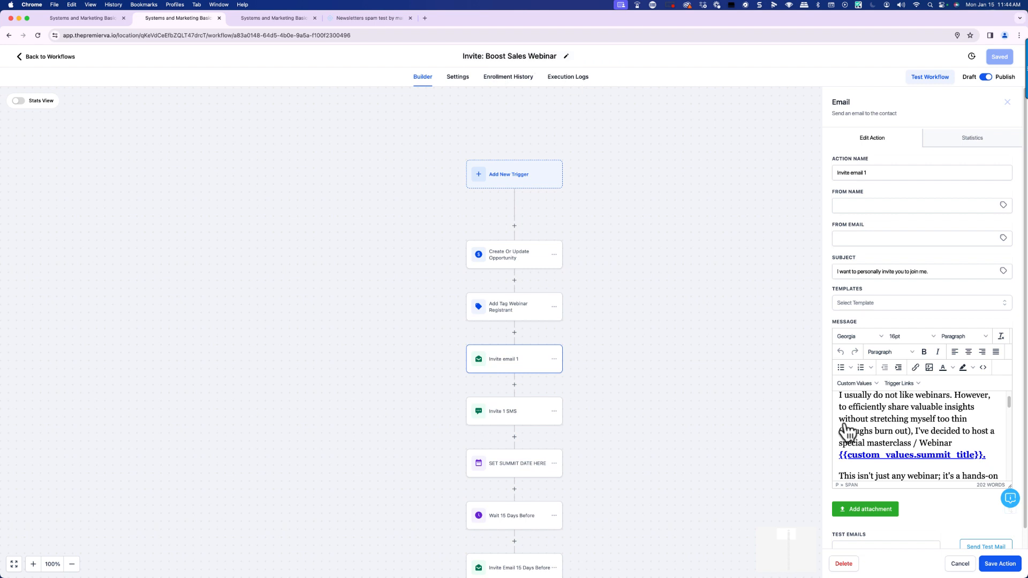
Paste the copied mail-tester address as the test recipient of "Invite email 1" and send the test mail.
scroll(951, 317, "down", 1)
scroll(943, 397, "down", 5)
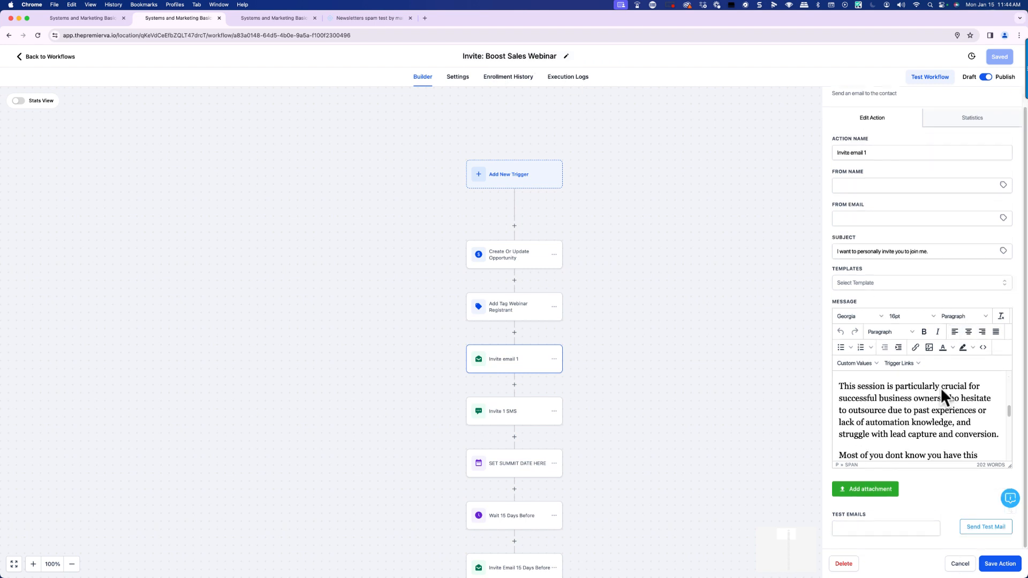
left_click(843, 529)
key("super+v")
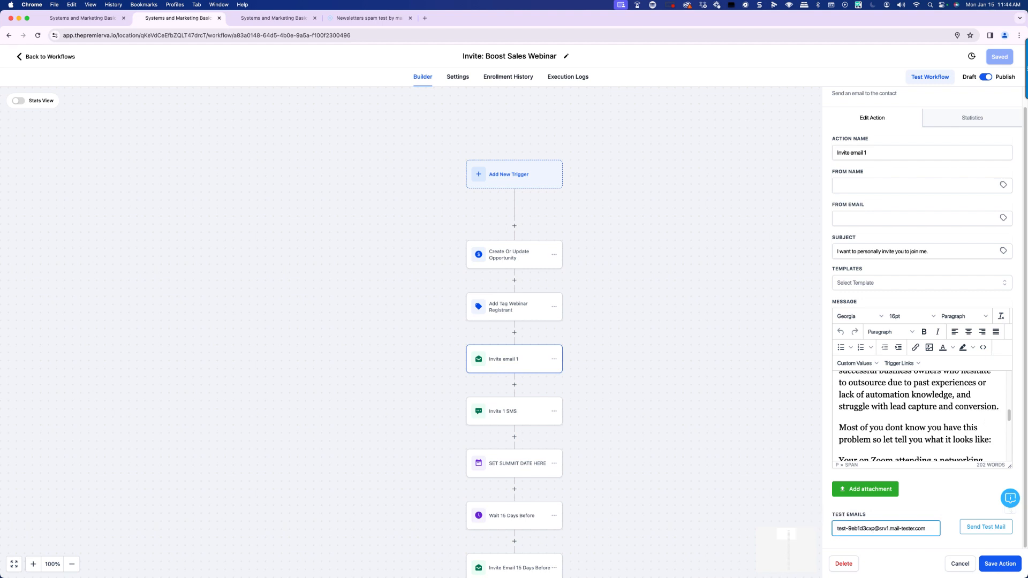
left_click(994, 529)
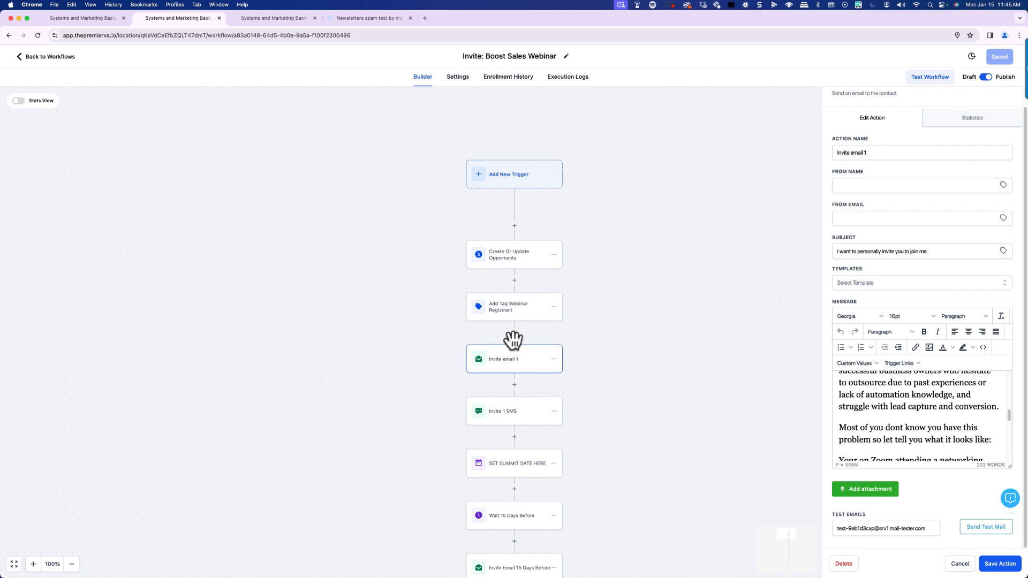
Go back to mail-tester and check the spam score of the sent test email.
left_click(352, 18)
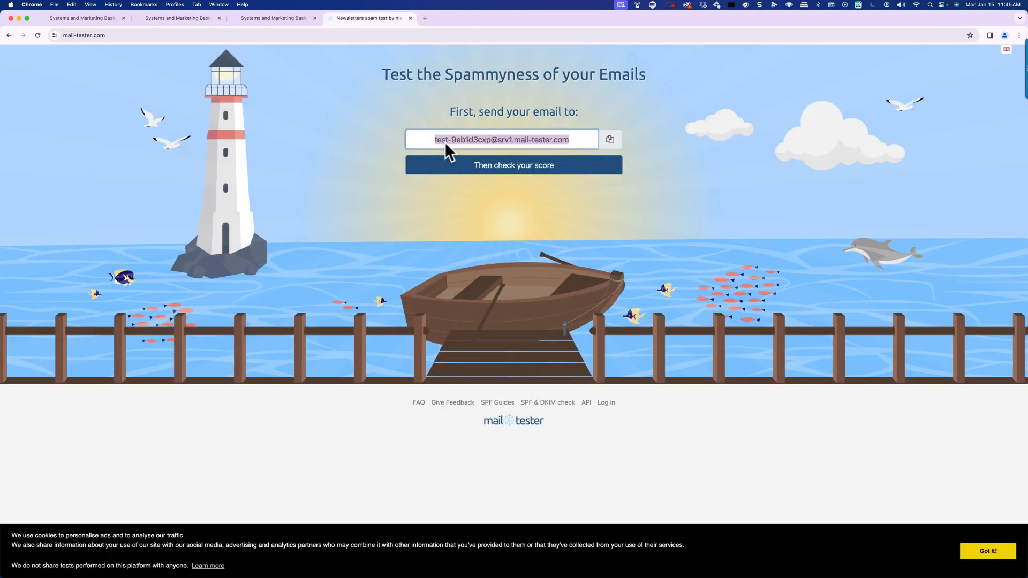
left_click(490, 166)
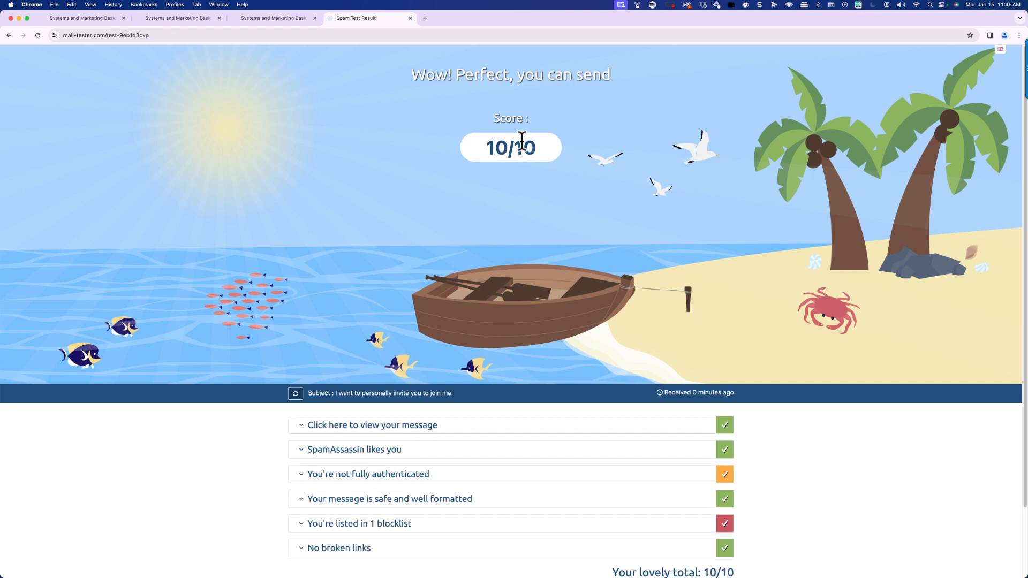
scroll(516, 155, "down", 3)
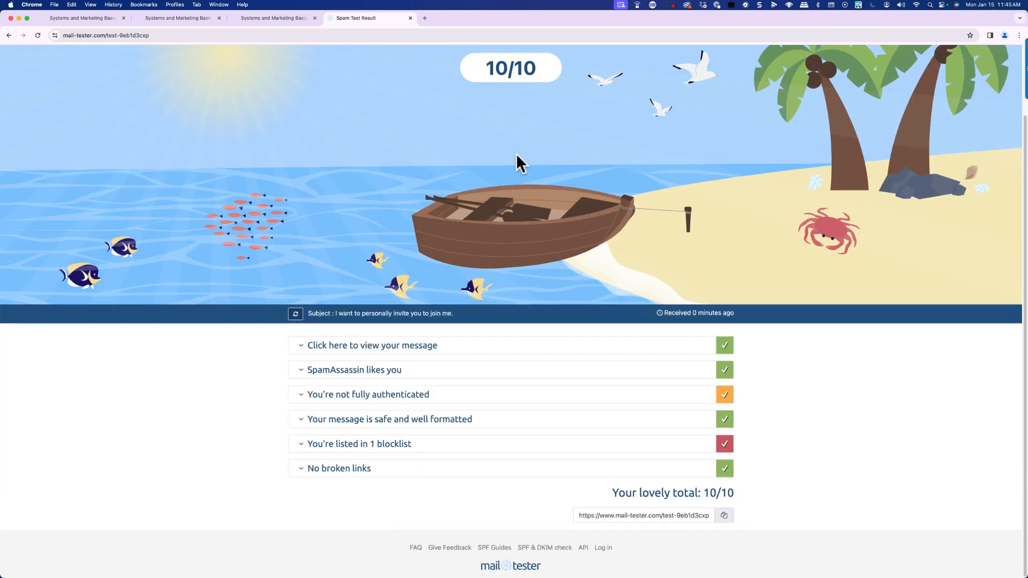
Expand the received message in the report, examine its sender details and text version, and collapse the text version again.
left_click(372, 344)
scroll(372, 349, "down", 3)
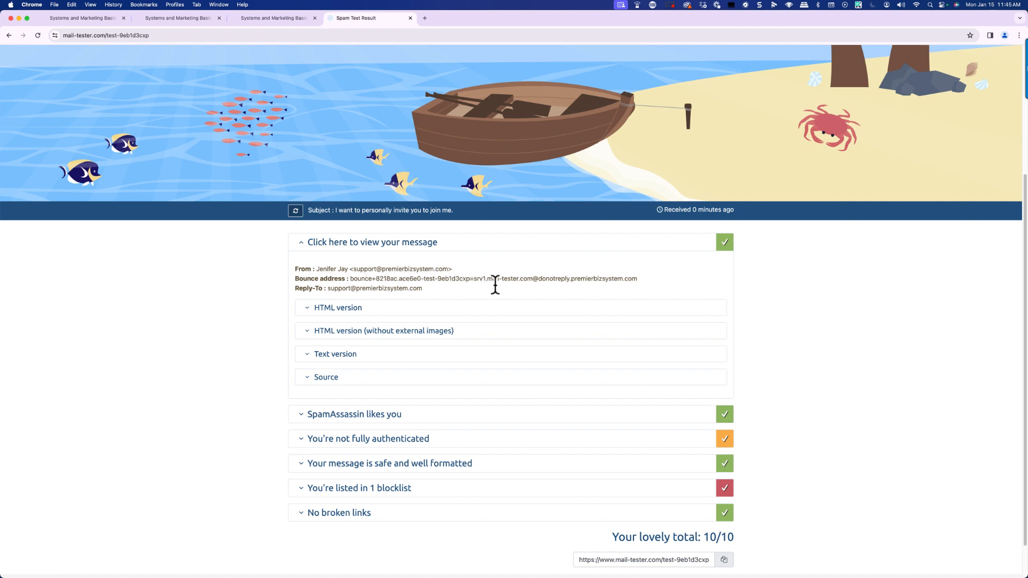
scroll(428, 307, "down", 1)
scroll(431, 311, "down", 2)
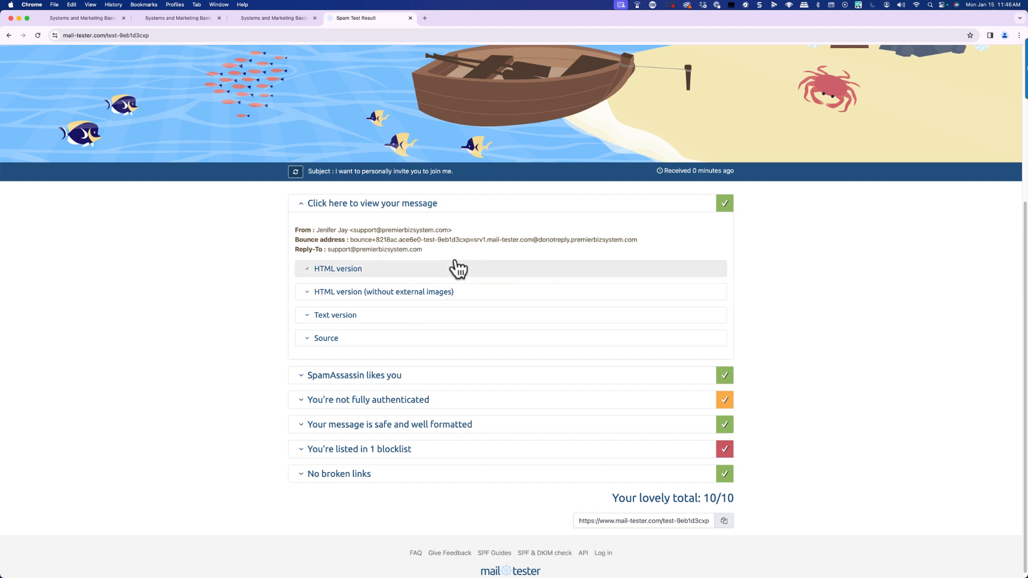
scroll(404, 300, "down", 1)
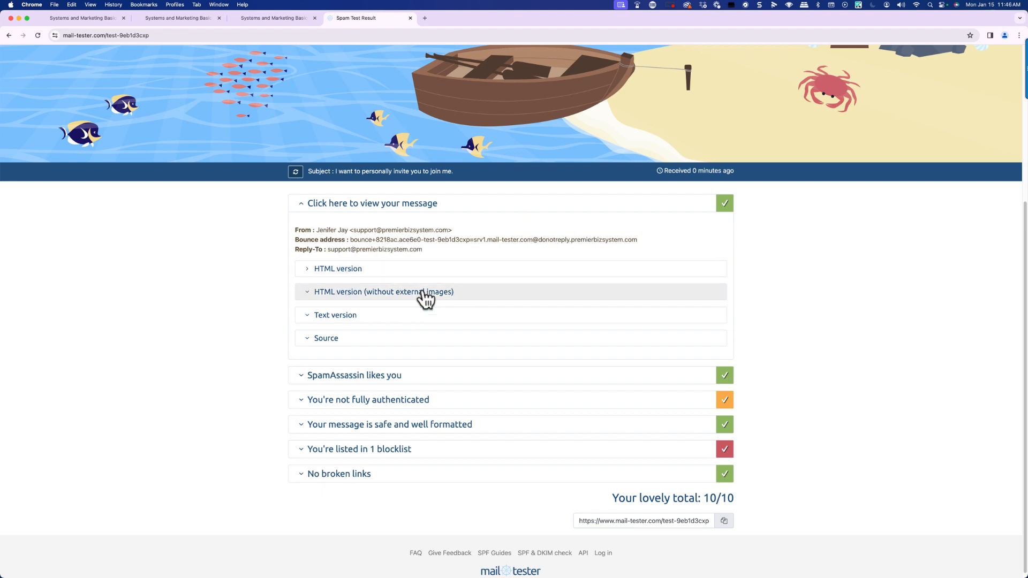
left_click(329, 309)
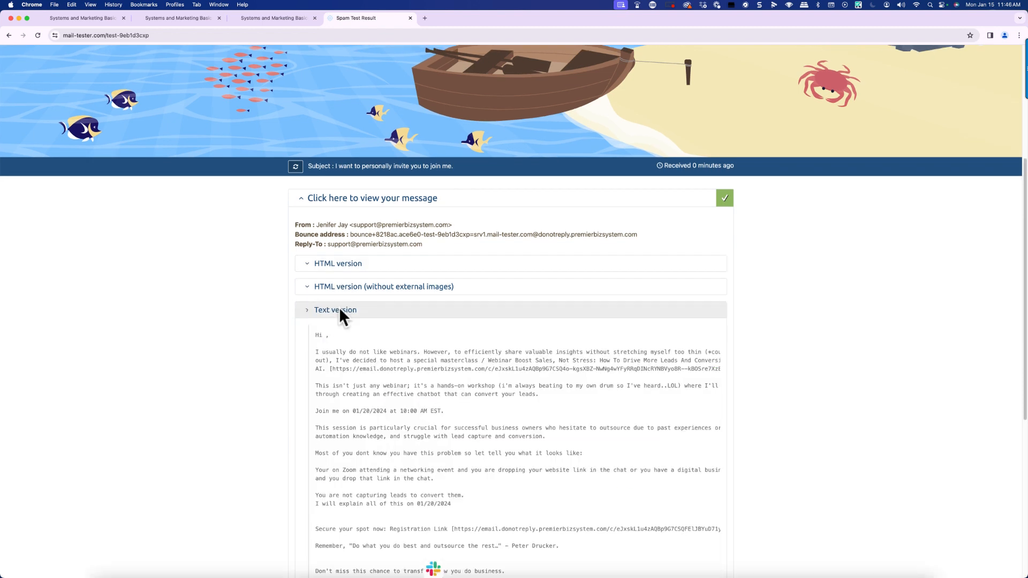
left_click(338, 310)
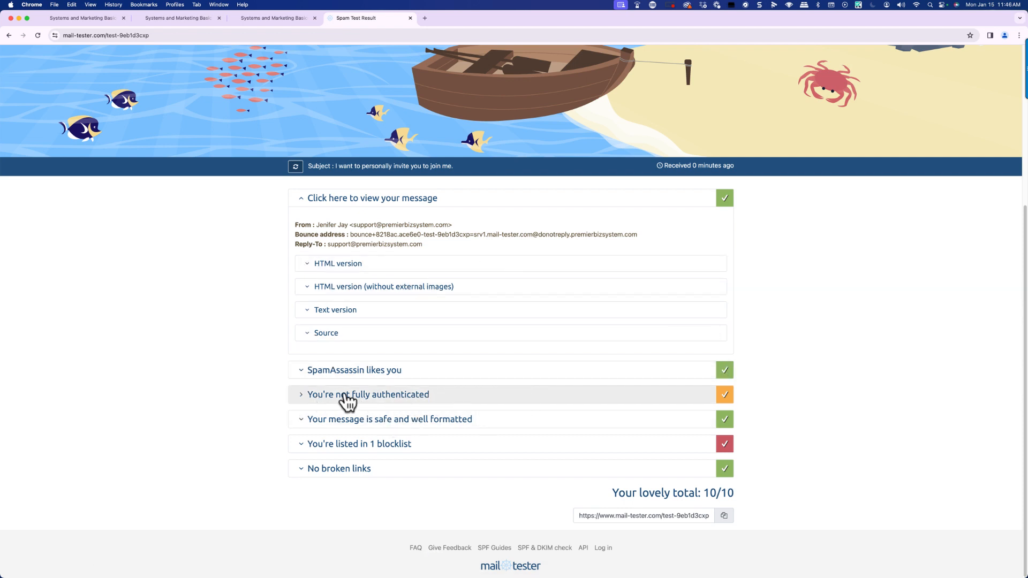
Expand the authentication results in the report and show the details of the DMARC record check.
left_click(370, 395)
scroll(393, 396, "down", 1)
scroll(394, 396, "down", 3)
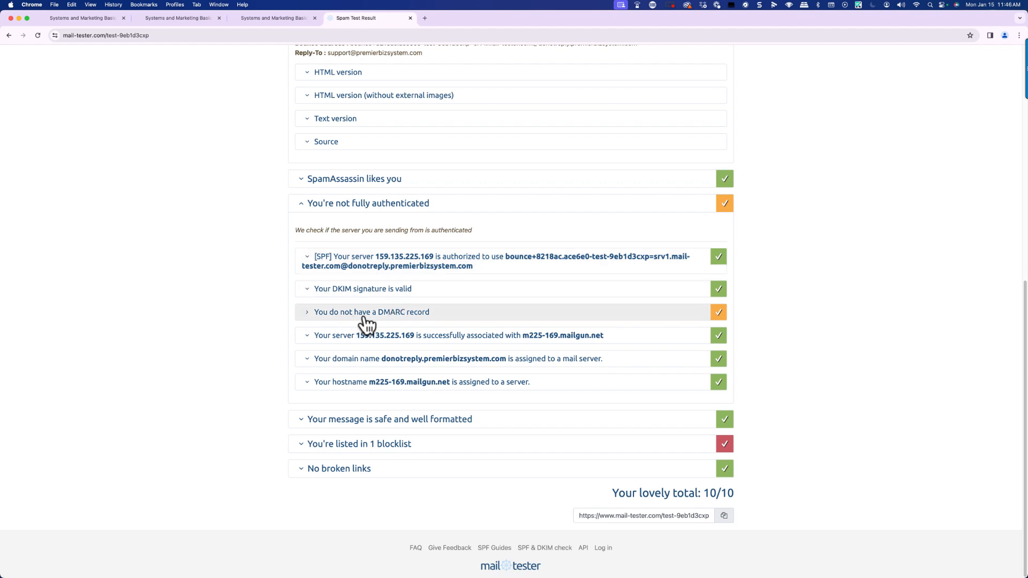
left_click(381, 317)
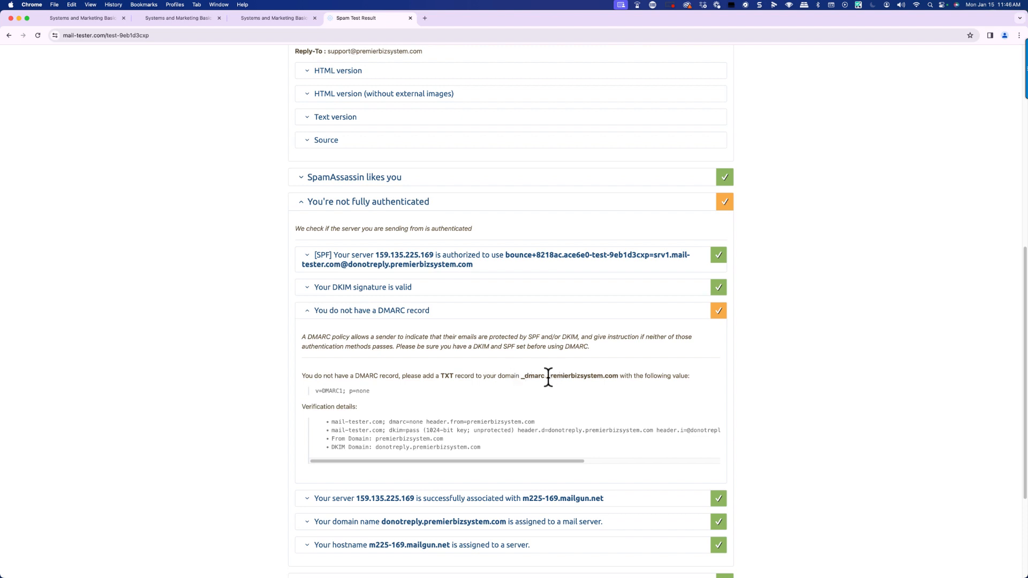
Review the rest of the authentication results and expand the blocklist check in the report.
scroll(459, 379, "down", 2)
scroll(527, 248, "down", 3)
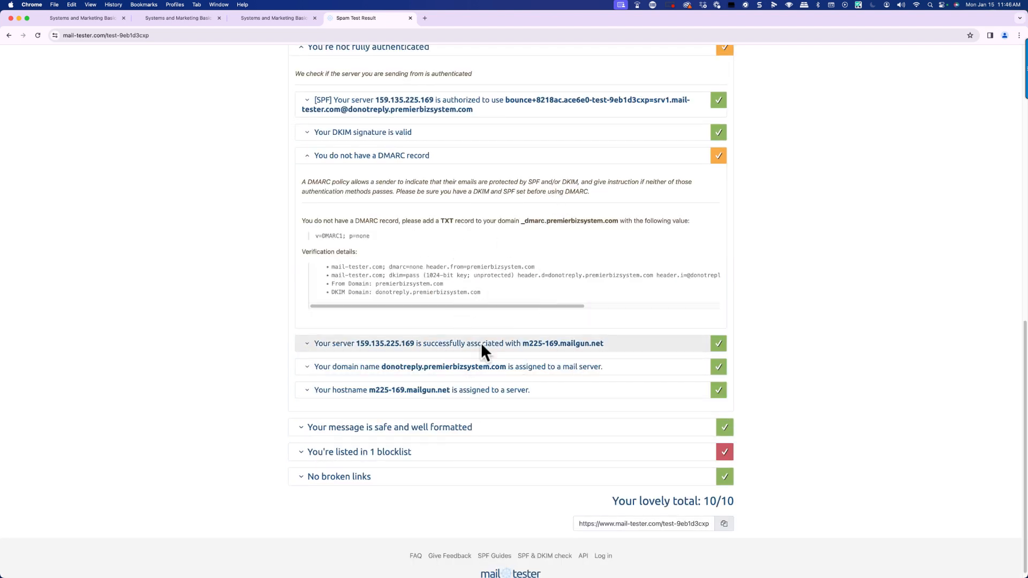
scroll(477, 340, "down", 1)
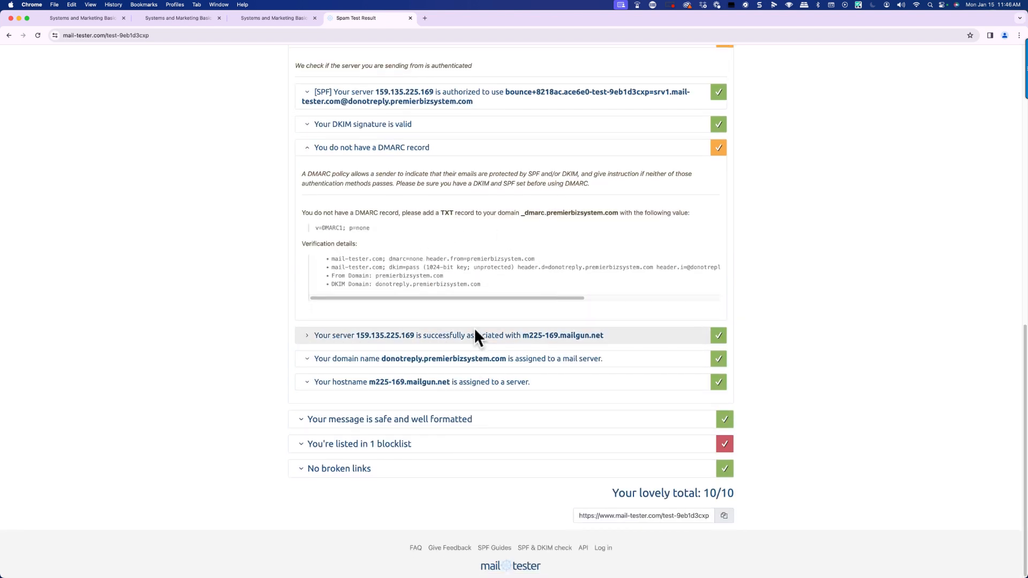
left_click(399, 448)
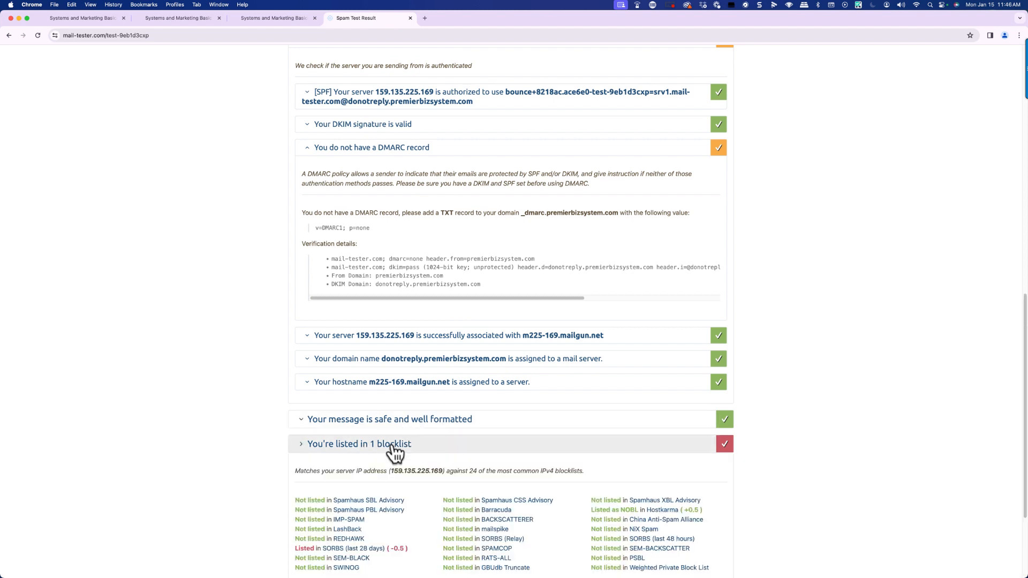
Examine the blocklist results and the lookup page of the SORBS (last 28 days) listing, and return to the spam report.
scroll(401, 445, "down", 1)
scroll(511, 335, "down", 4)
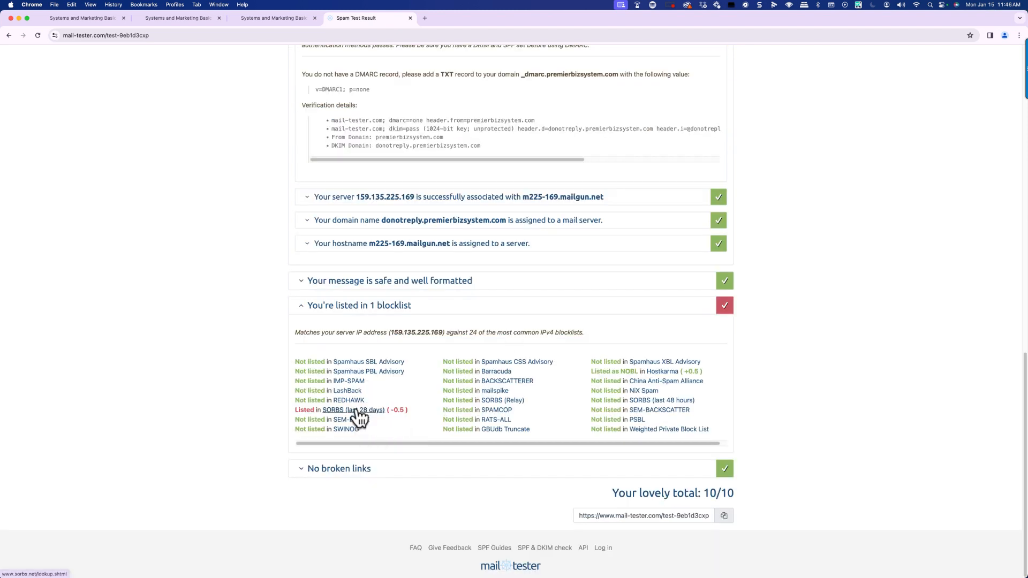
left_click(326, 410)
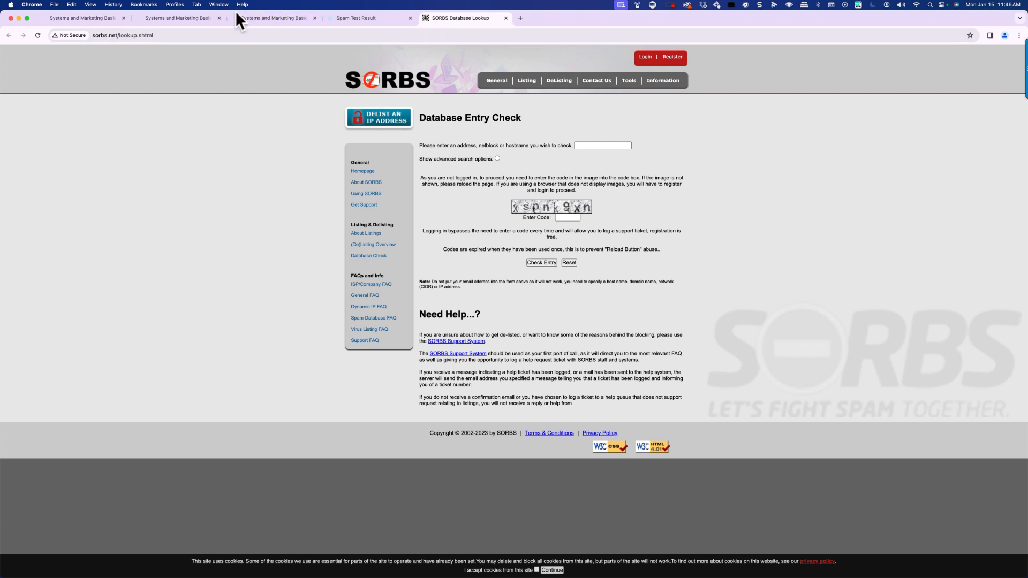
left_click(345, 18)
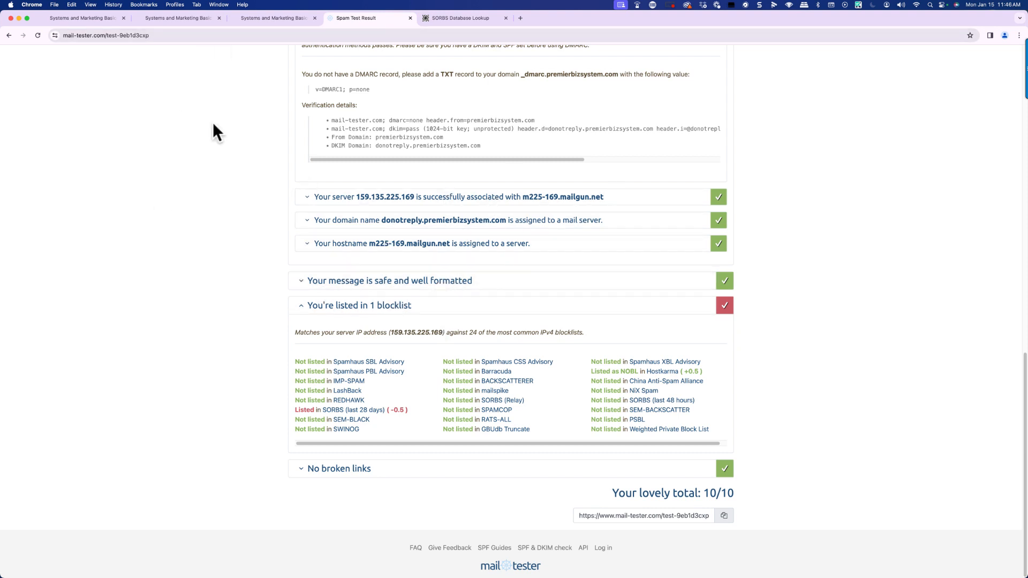
Leave the webinar invitation workflow and show the dedicated sending domains in that account's Email Services settings.
left_click(70, 17)
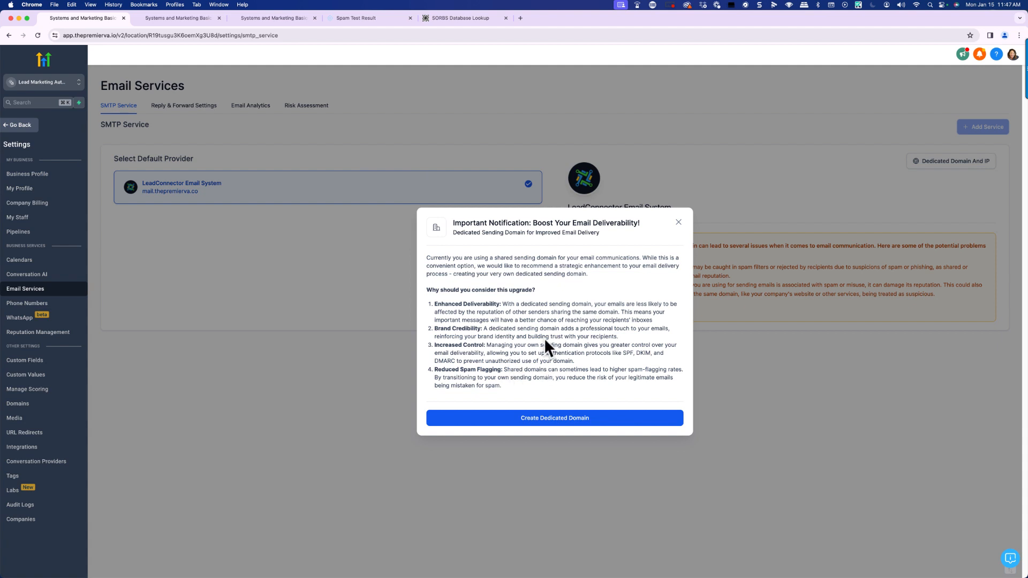
left_click(190, 15)
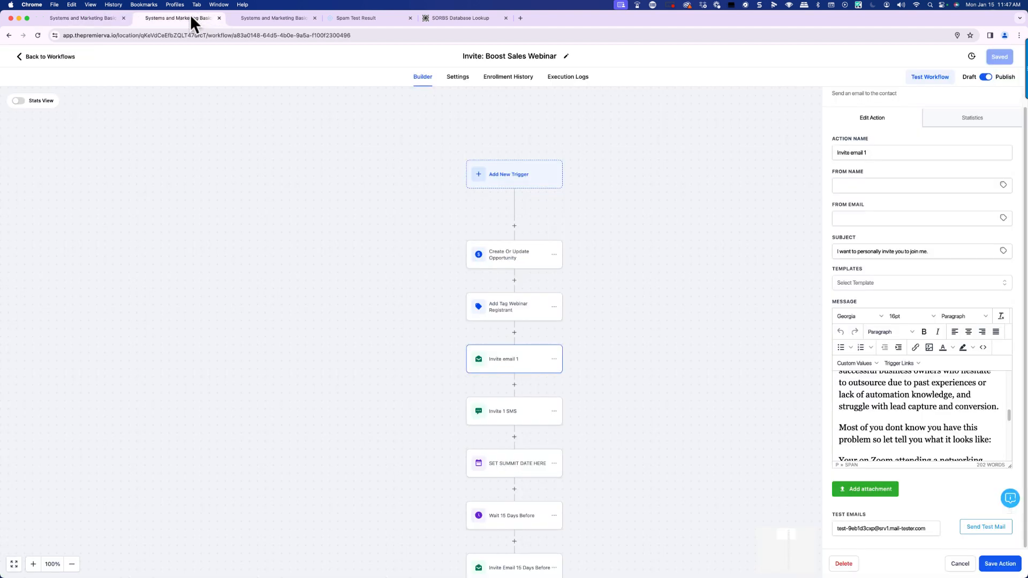
left_click(70, 58)
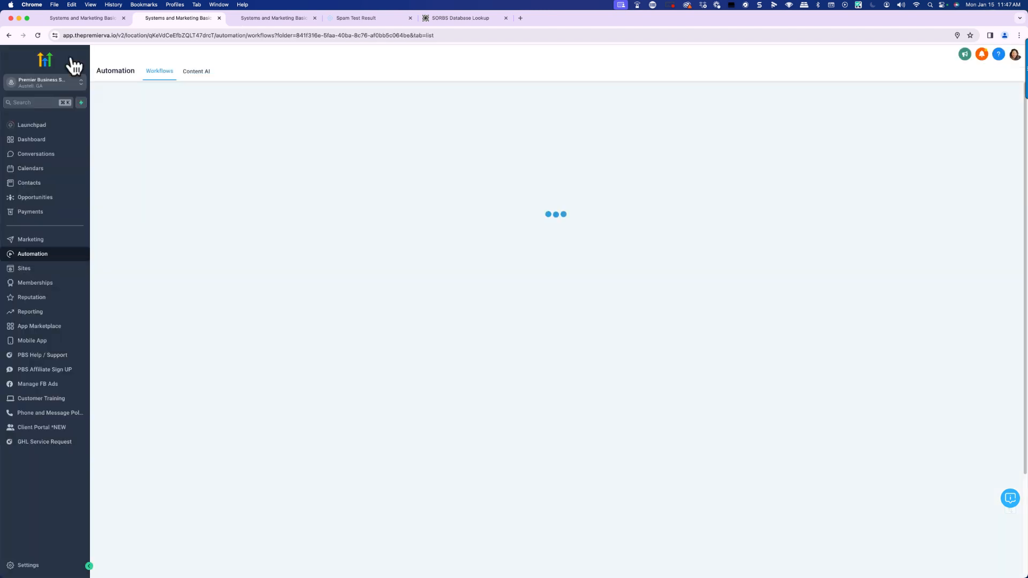
left_click(32, 568)
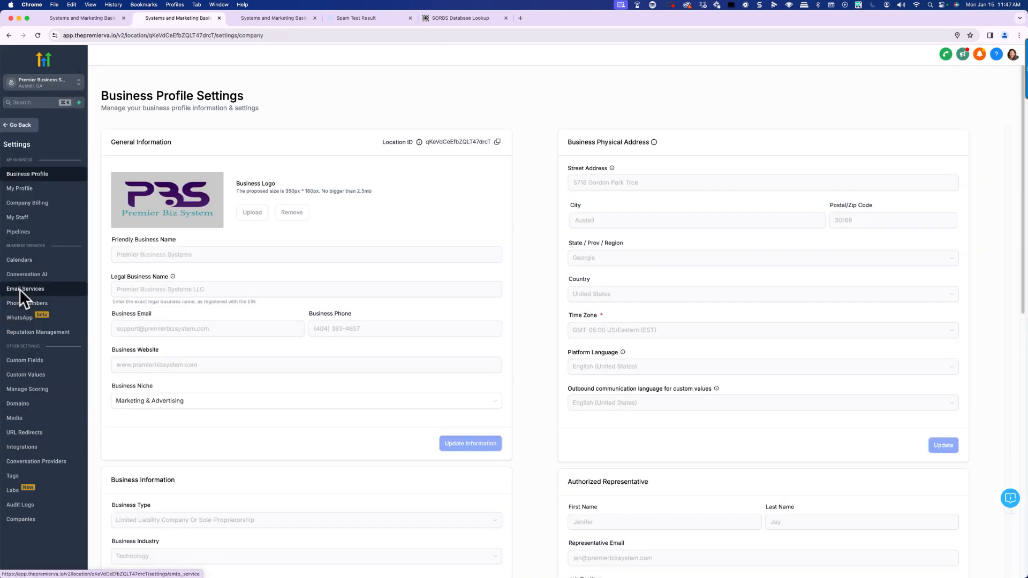
left_click(19, 290)
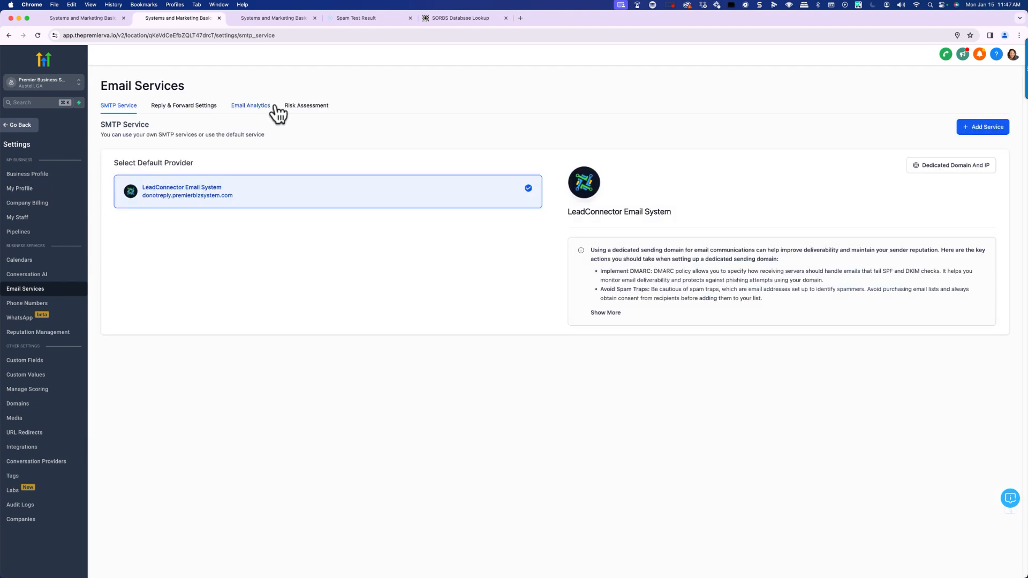
left_click(947, 167)
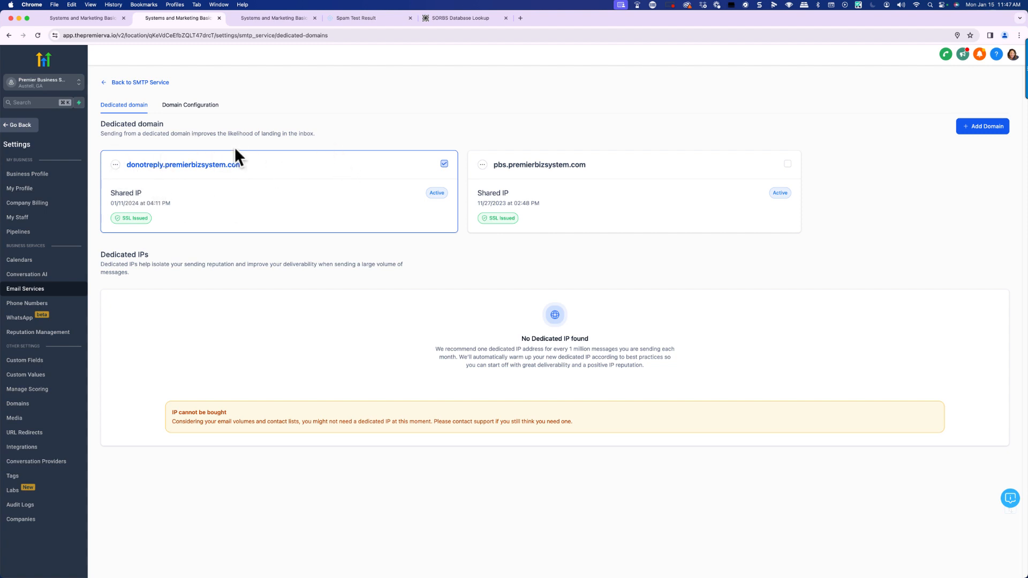
left_click(520, 18)
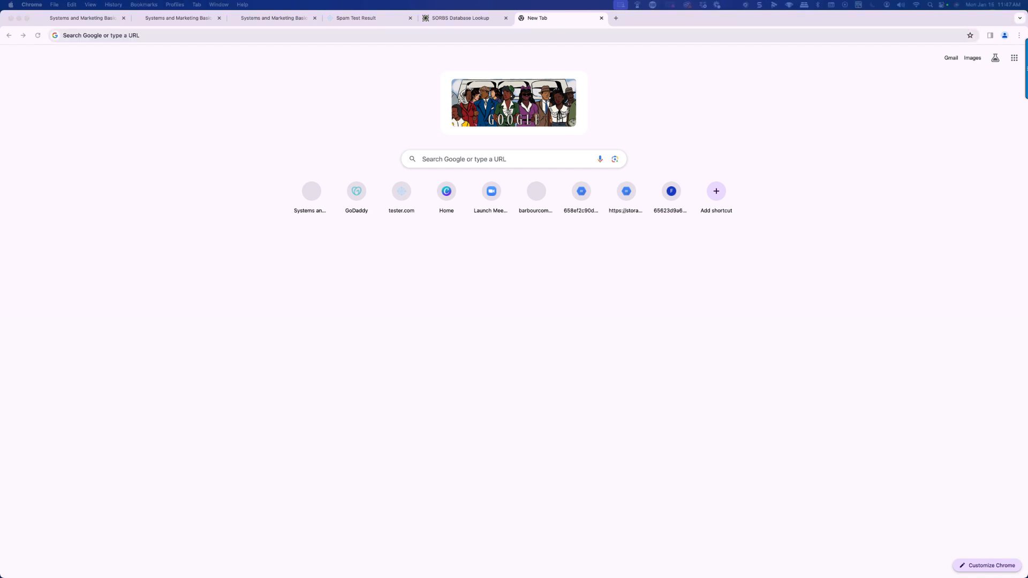
left_click(454, 34)
type("https://dmarcian.com/dmarc-inspector/")
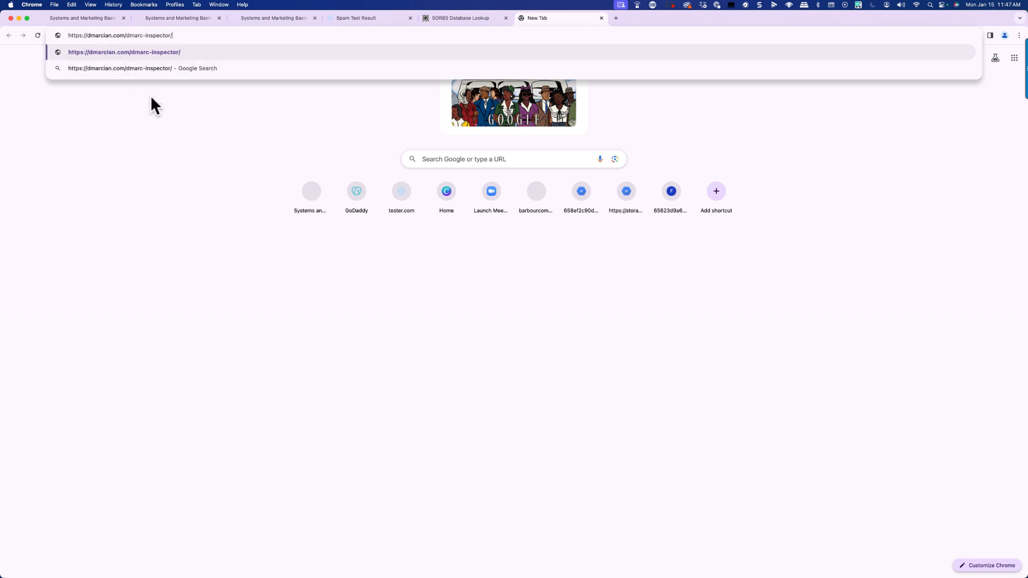
left_click(199, 56)
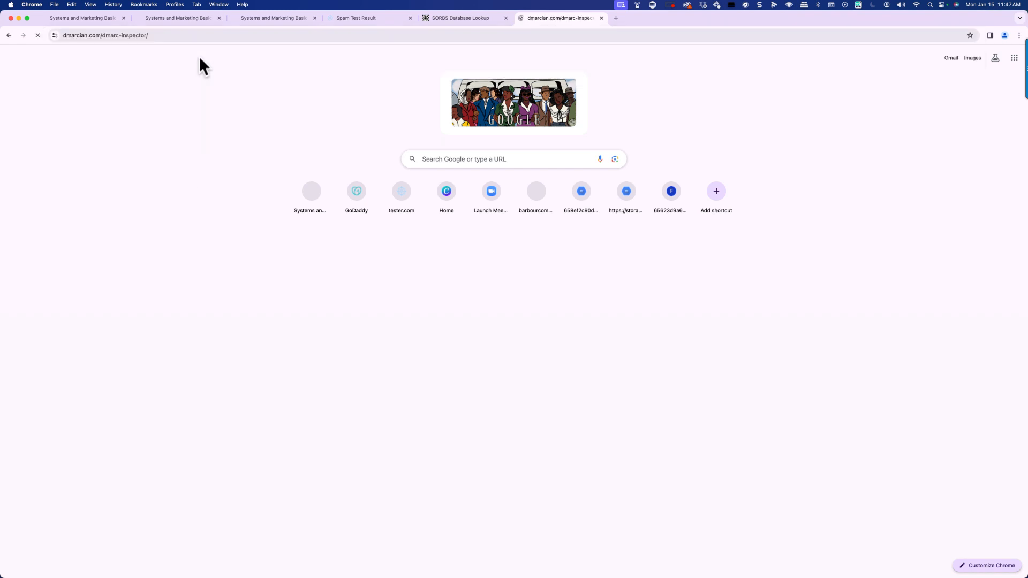
Inspect the domain donotreply.premierbizsystem.com for a published DMARC record and review the result.
left_click(412, 482)
type("donotre")
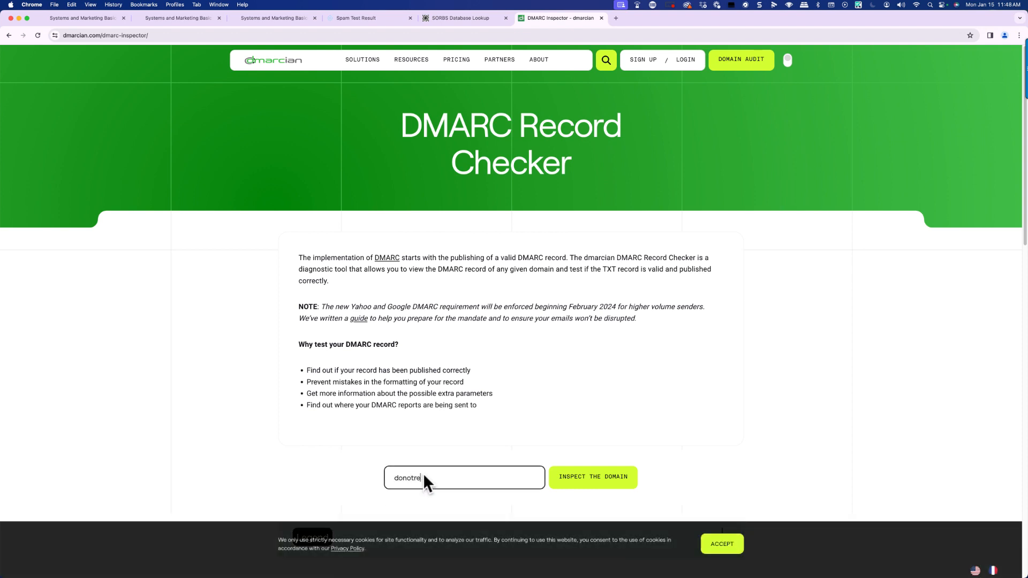
type("ply.premierbizs")
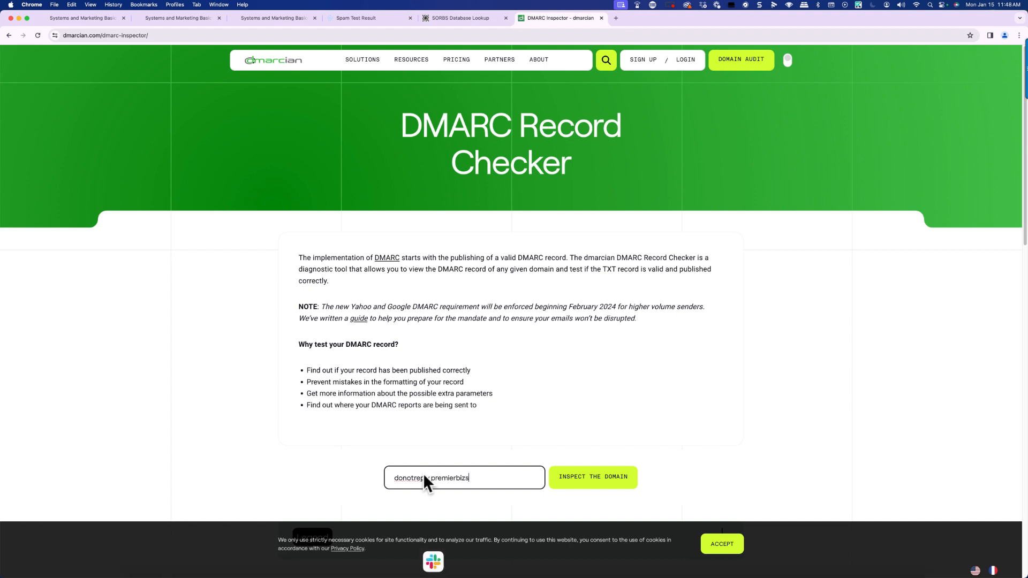
type("ystem.com")
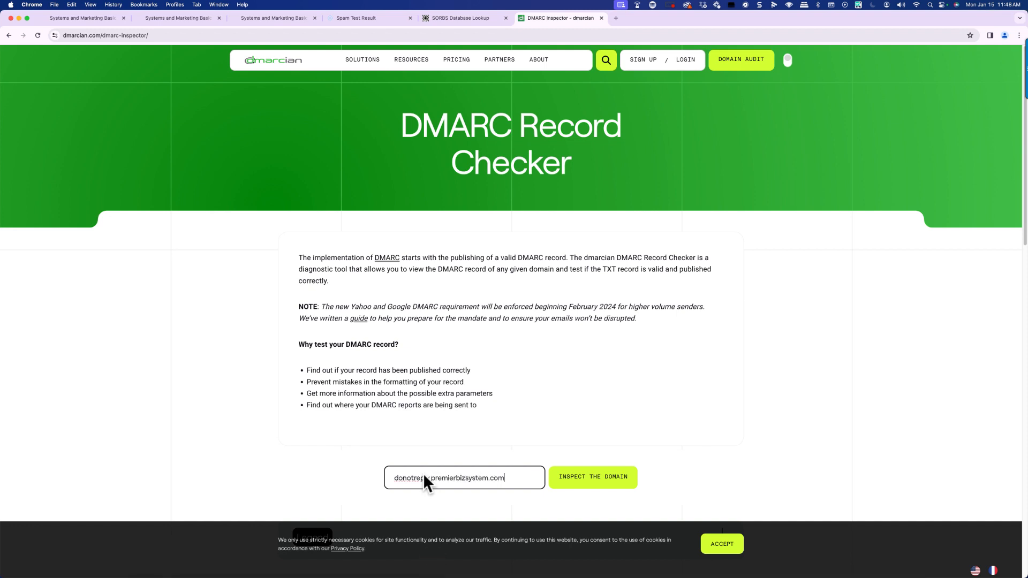
left_click(586, 473)
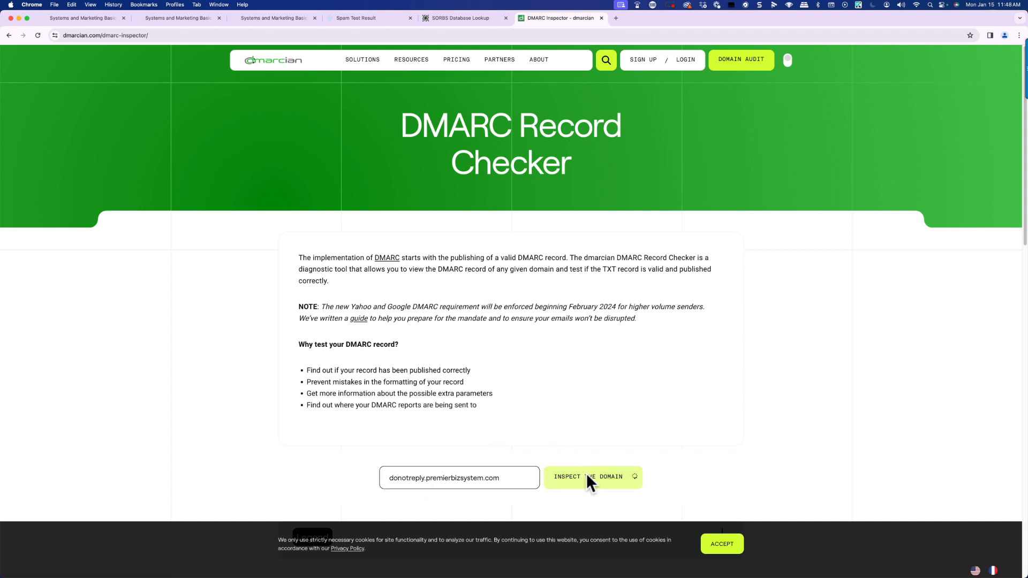
scroll(583, 455, "down", 5)
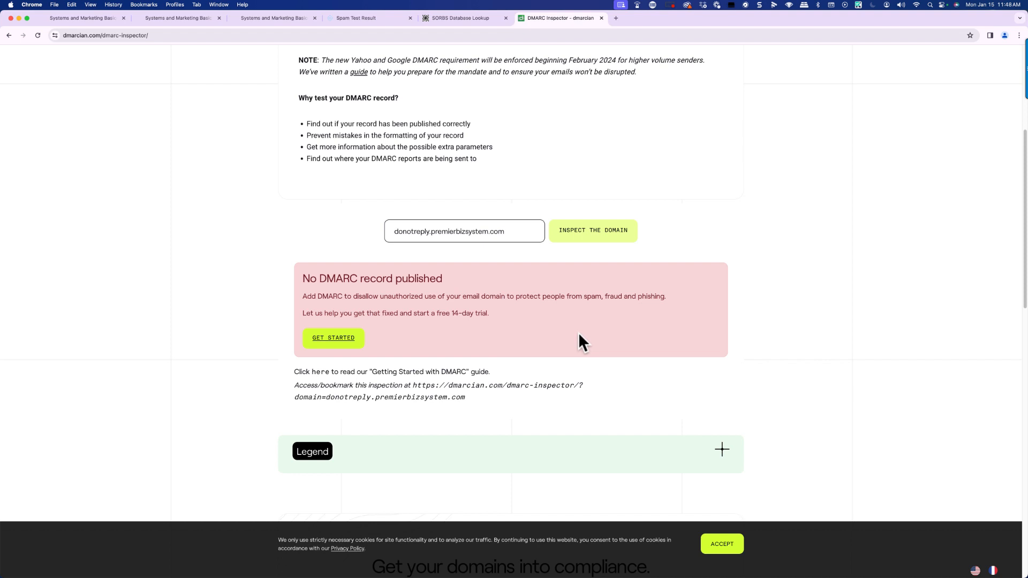
scroll(578, 334, "down", 6)
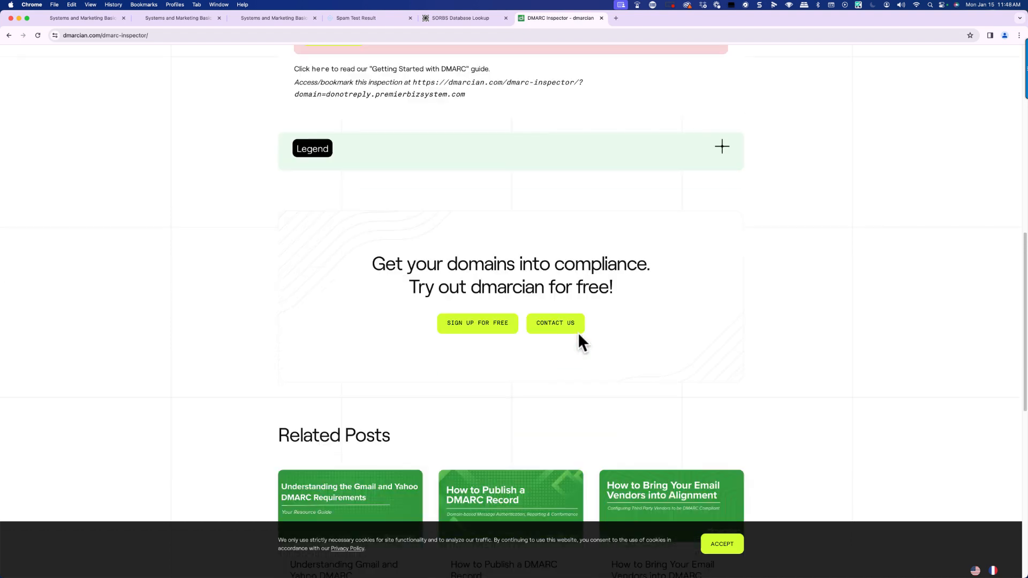
scroll(578, 335, "up", 7)
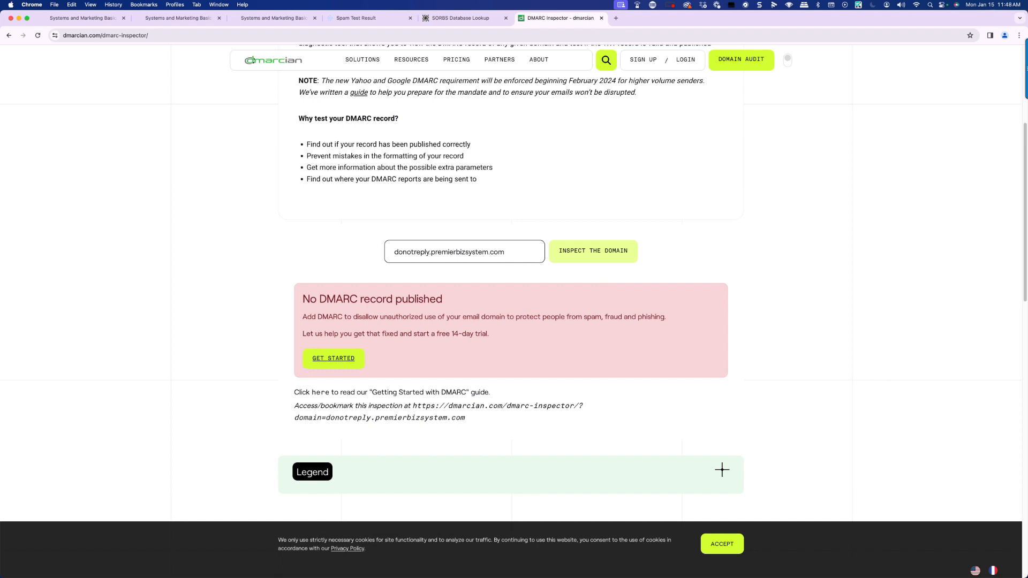
Switch to the browser window with GoDaddy's DNS Management for premierbizsystem.com and enlarge it to full screen.
left_click(616, 16)
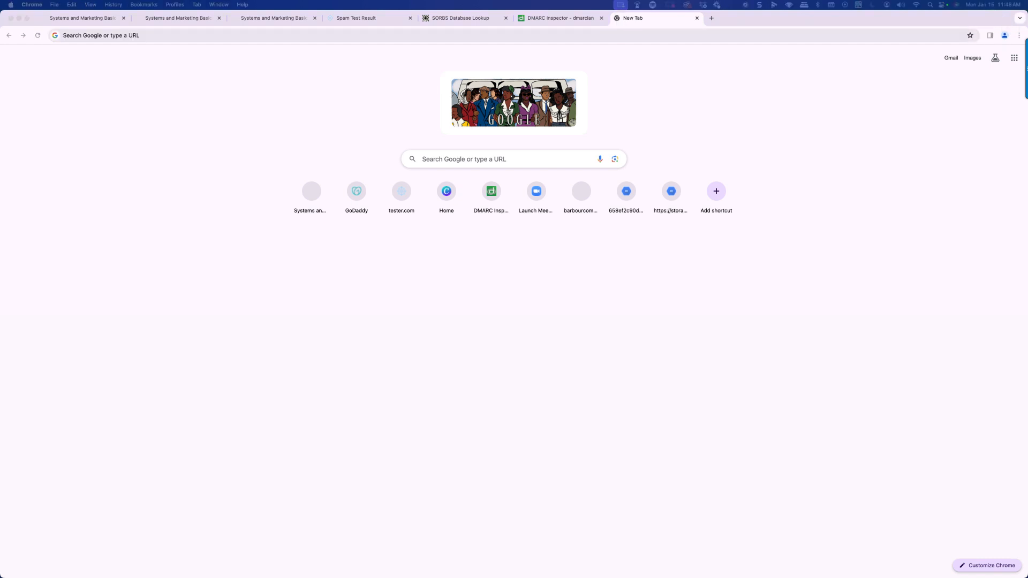
left_click_drag(0, 69, 557, 74)
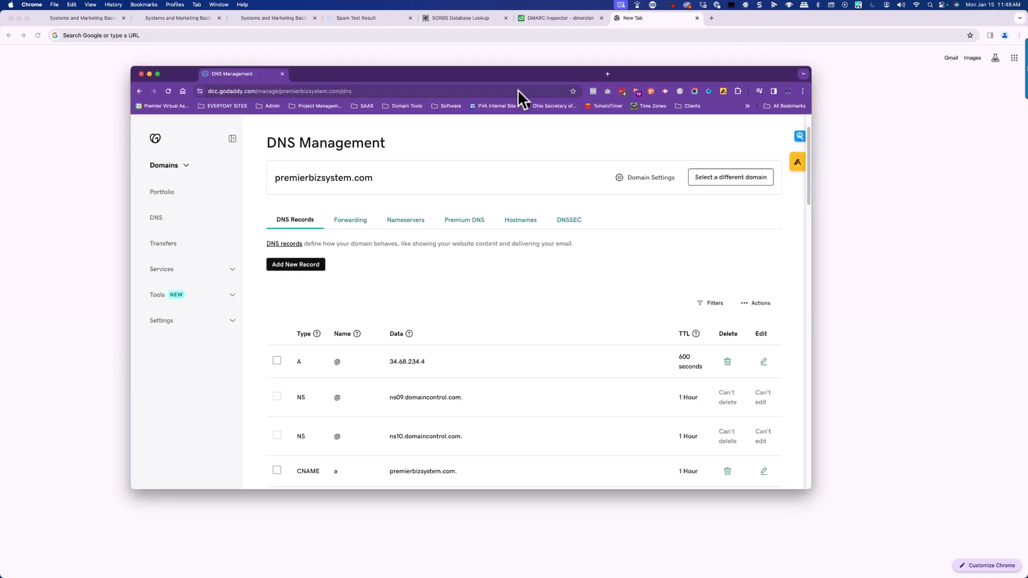
left_click(157, 73)
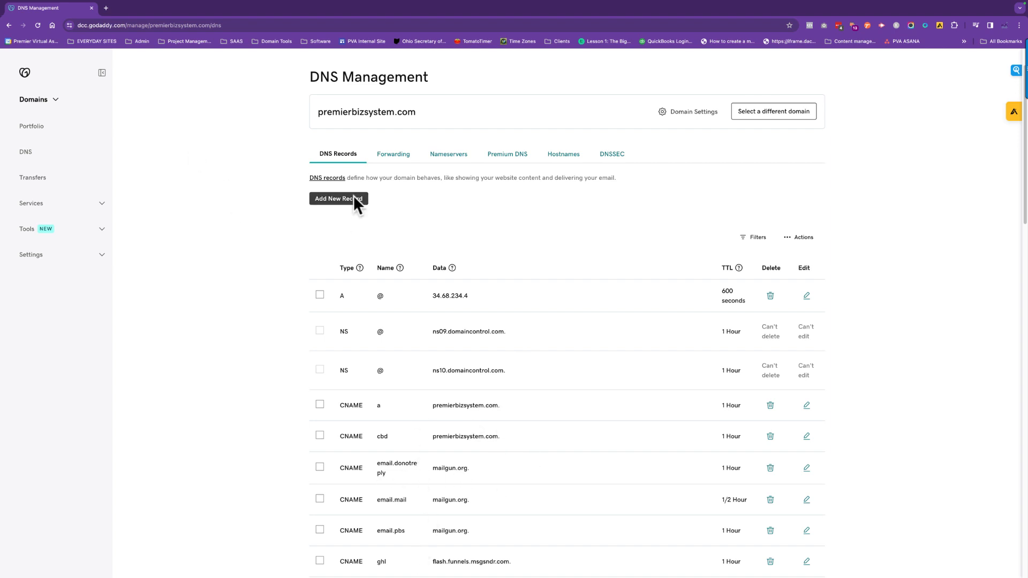
Start a new DNS record for premierbizsystem.com with type TXT and the name _dmarc.donotreply.
left_click(339, 199)
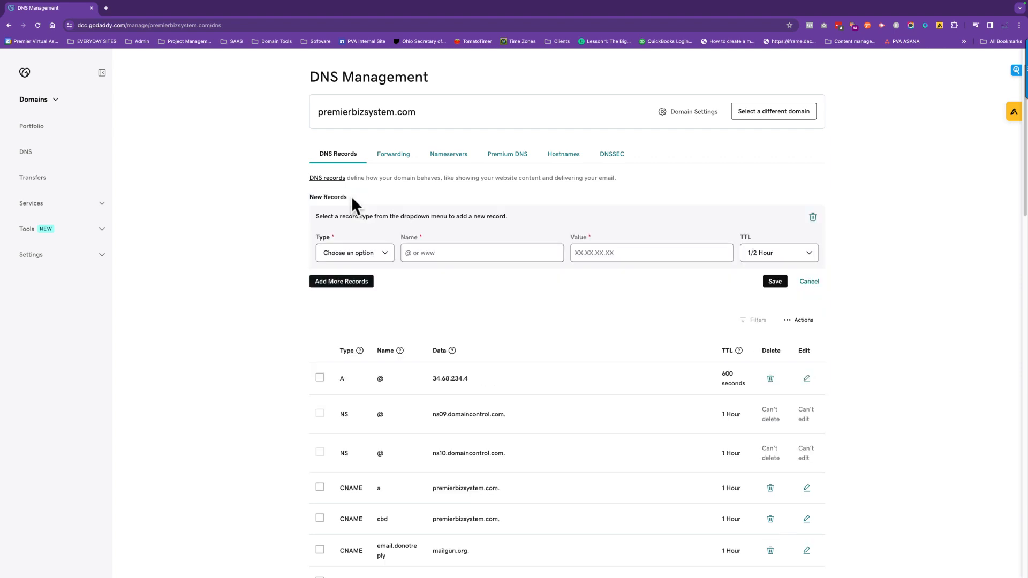
left_click(370, 255)
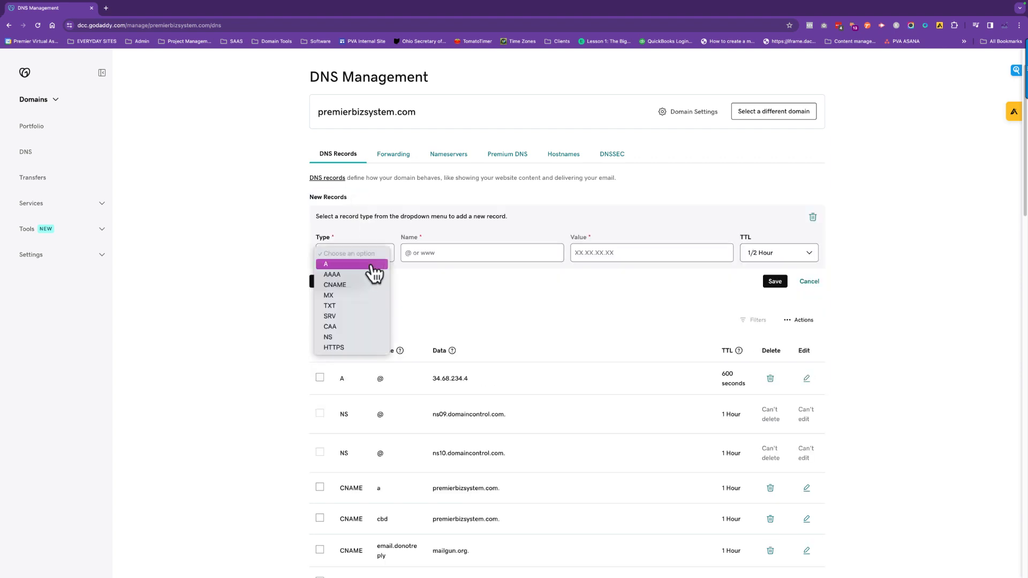
left_click(370, 305)
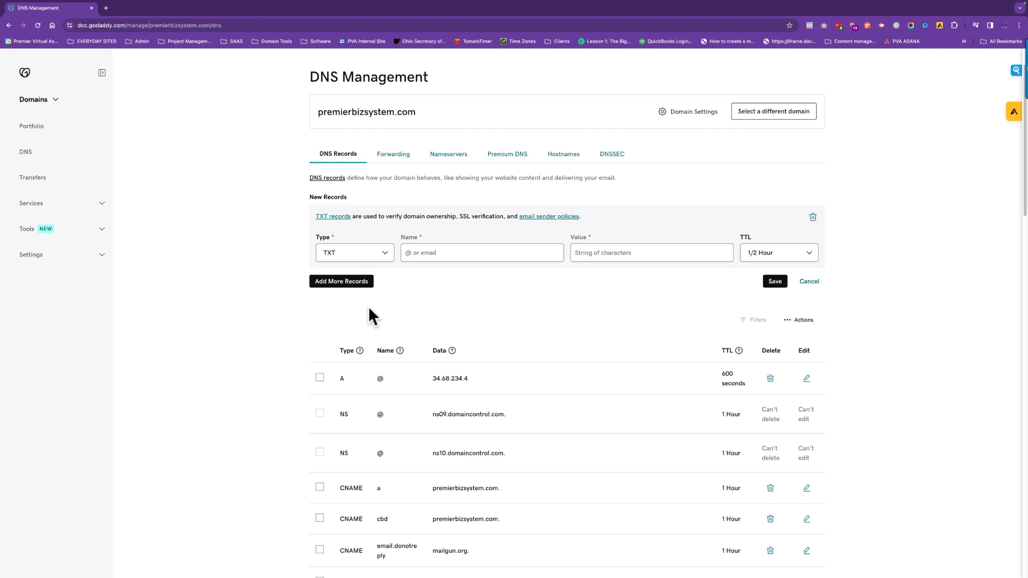
left_click(416, 252)
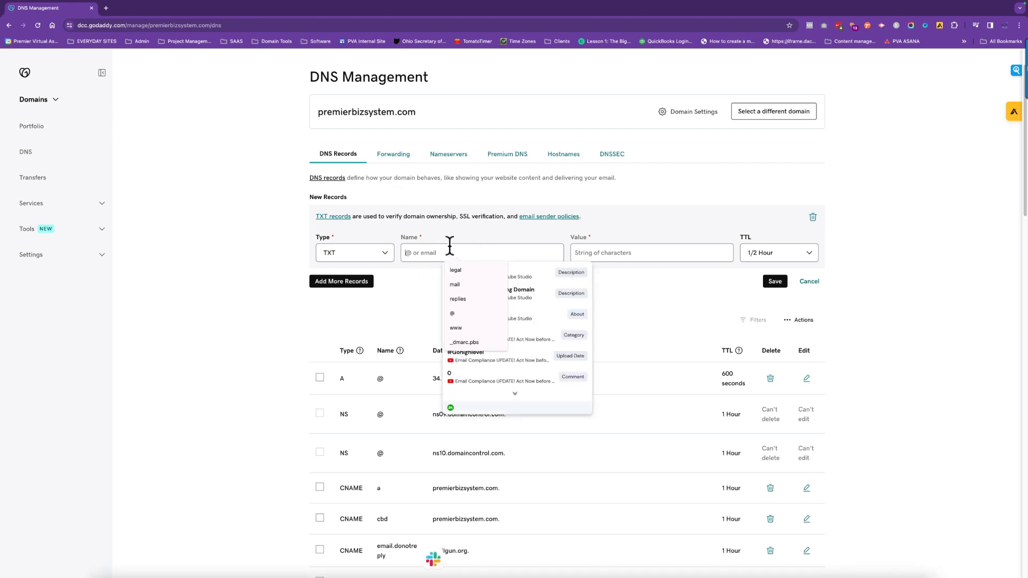
type("_")
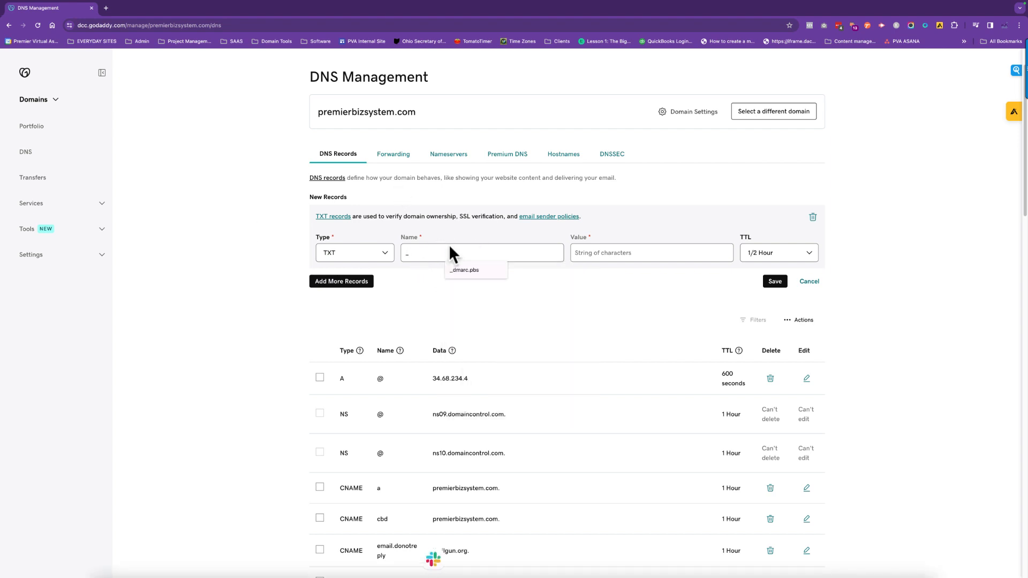
type("dmarc.")
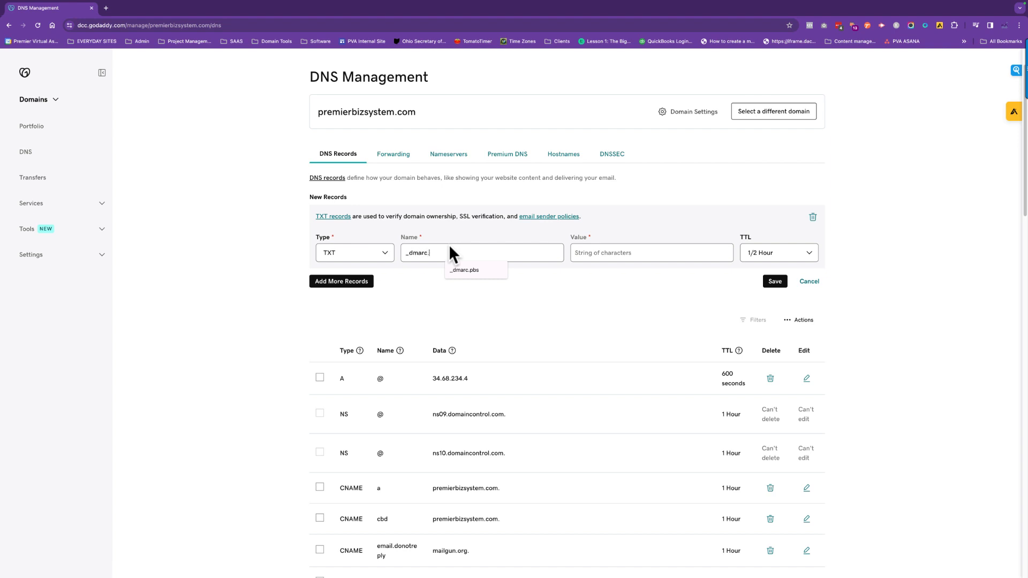
type("donotreply")
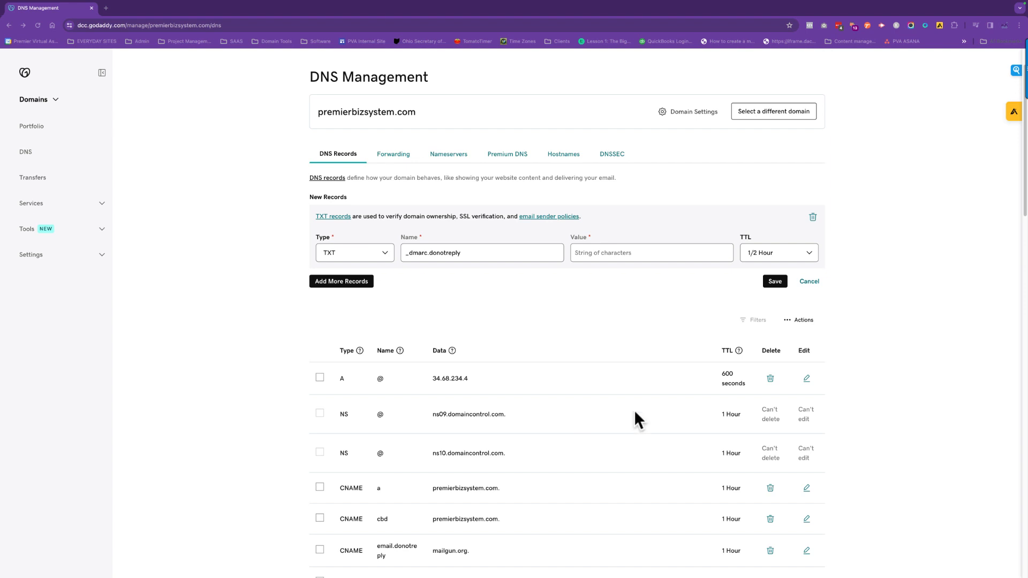
Copy the "v=DMARC1; p=reject;" part from the data of the existing _dmarc.pbs TXT record.
scroll(580, 435, "down", 10)
scroll(560, 423, "down", 10)
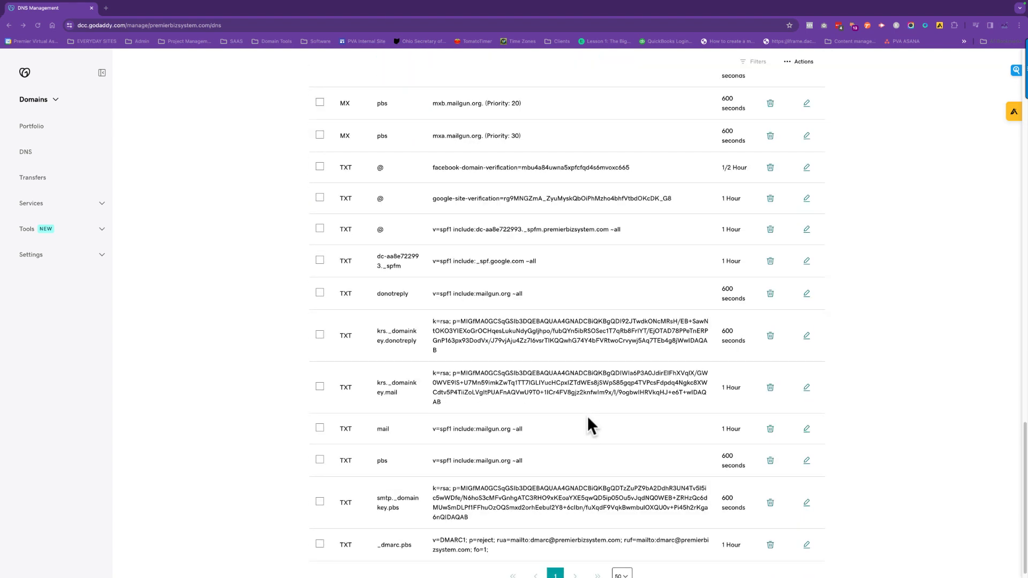
scroll(590, 426, "down", 1)
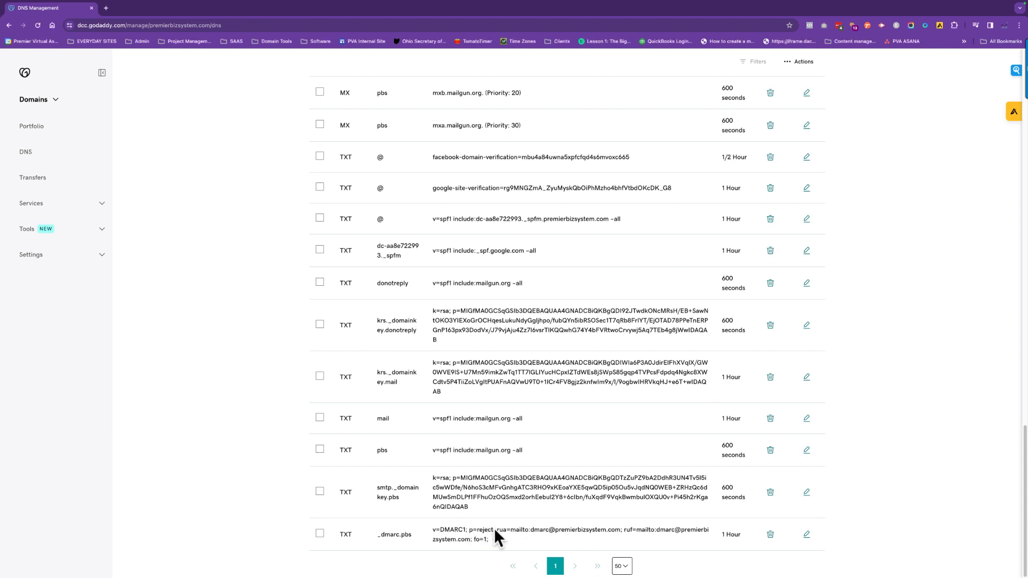
left_click_drag(495, 530, 435, 530)
right_click(435, 530)
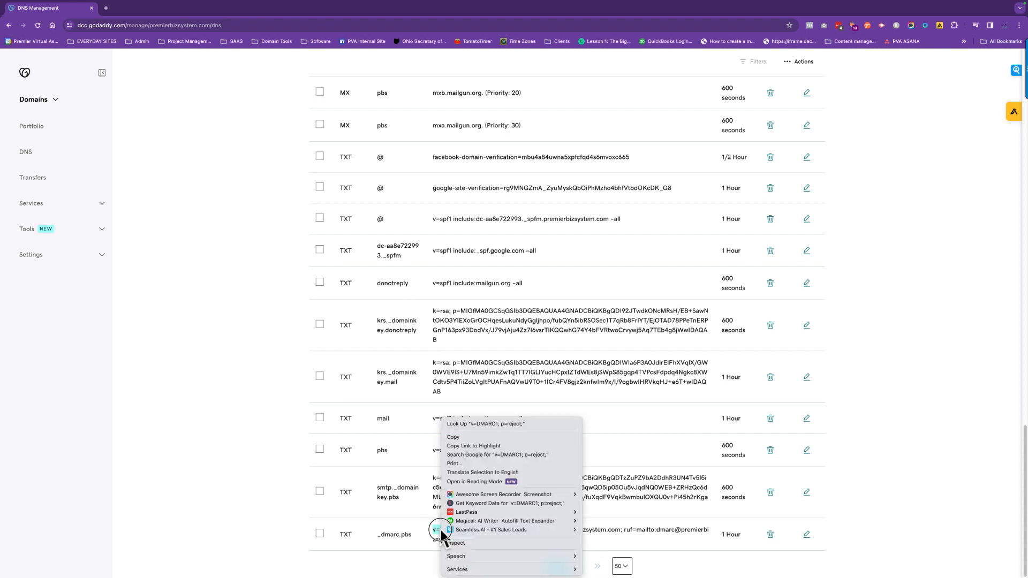
left_click(453, 435)
Paste the copied policy as the new TXT record's value and change it to v=DMARC1; p=none.
scroll(498, 374, "up", 15)
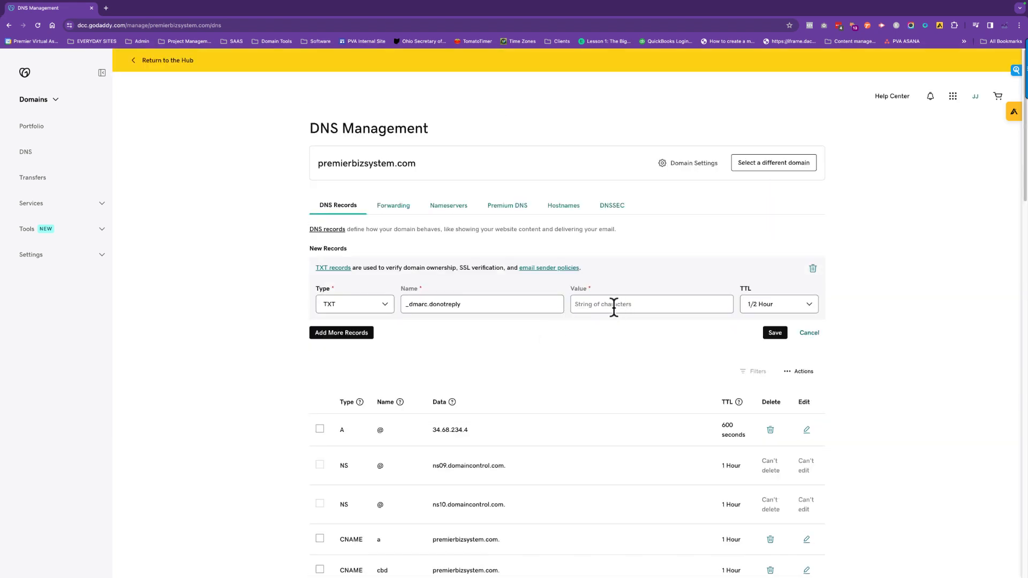
left_click(593, 301)
key("ctrl+v")
left_click_drag(620, 303, 635, 304)
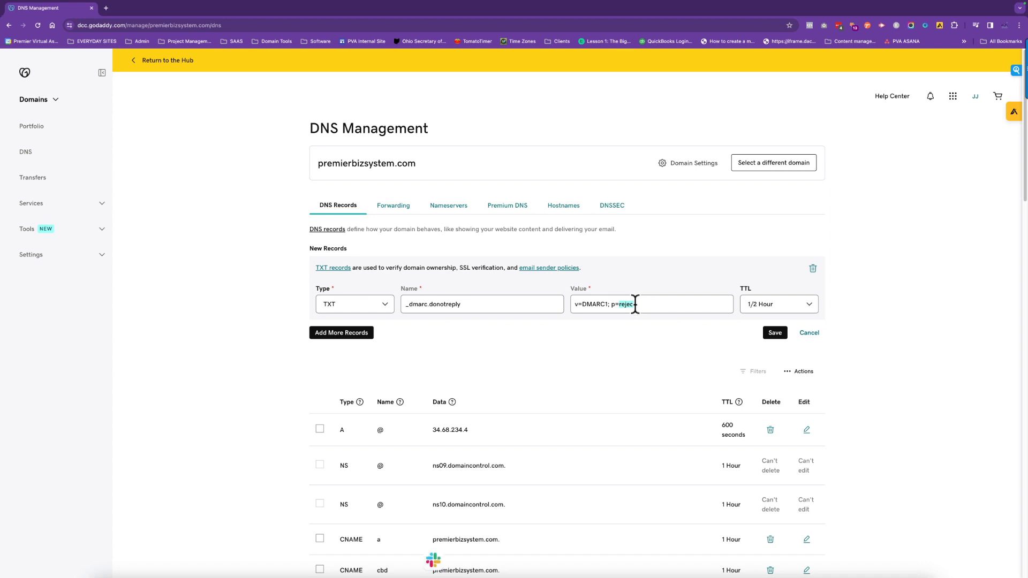
type("none;")
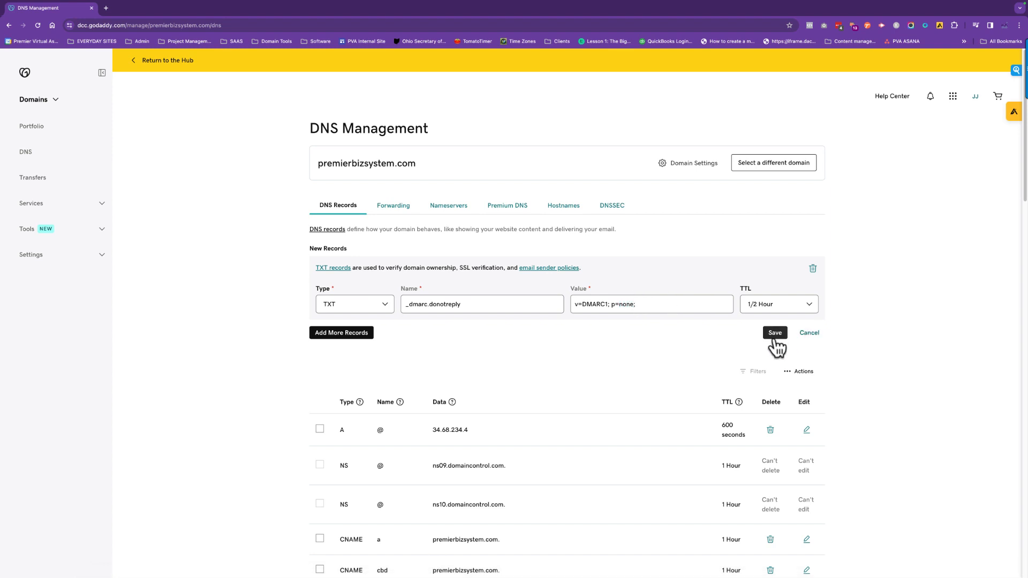
Save the new DNS record, agree to the update, and verify the identity with the emailed one-time password.
left_click(774, 335)
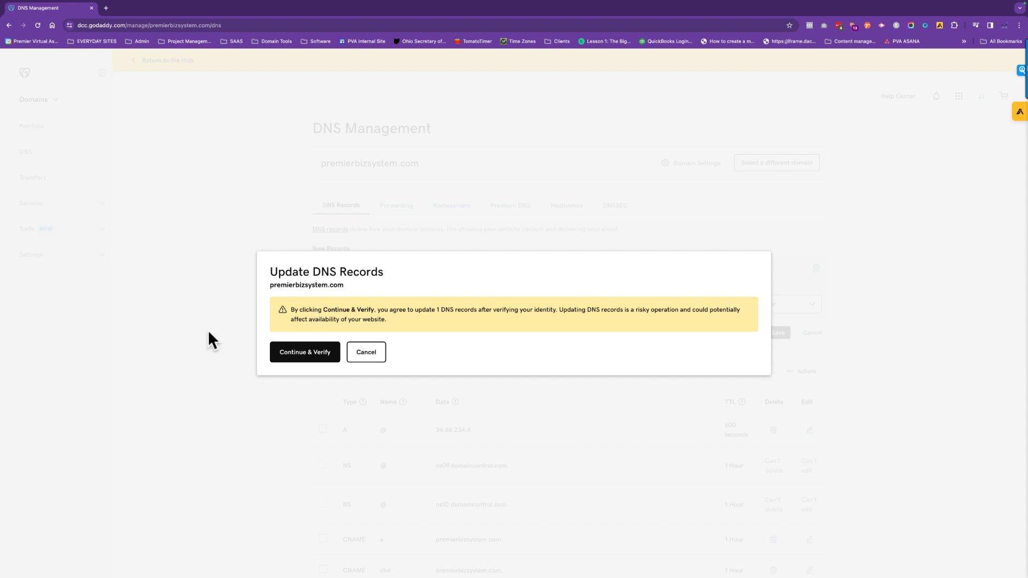
left_click(298, 351)
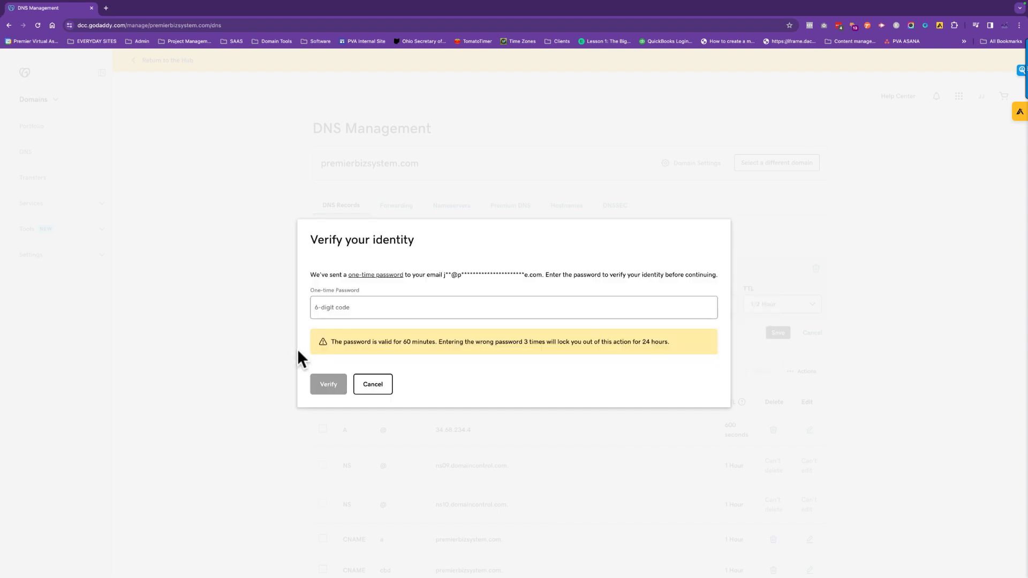
left_click(380, 310)
left_click(333, 388)
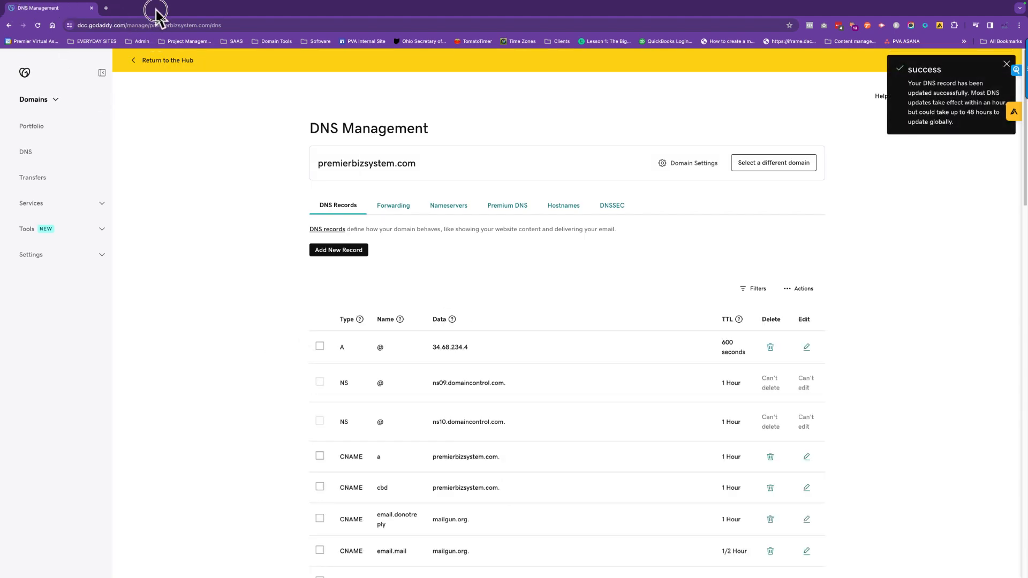
Move the GoDaddy window out of the way and recheck donotreply.premierbizsystem.com in dmarcian's DMARC Inspector.
left_click(25, 16)
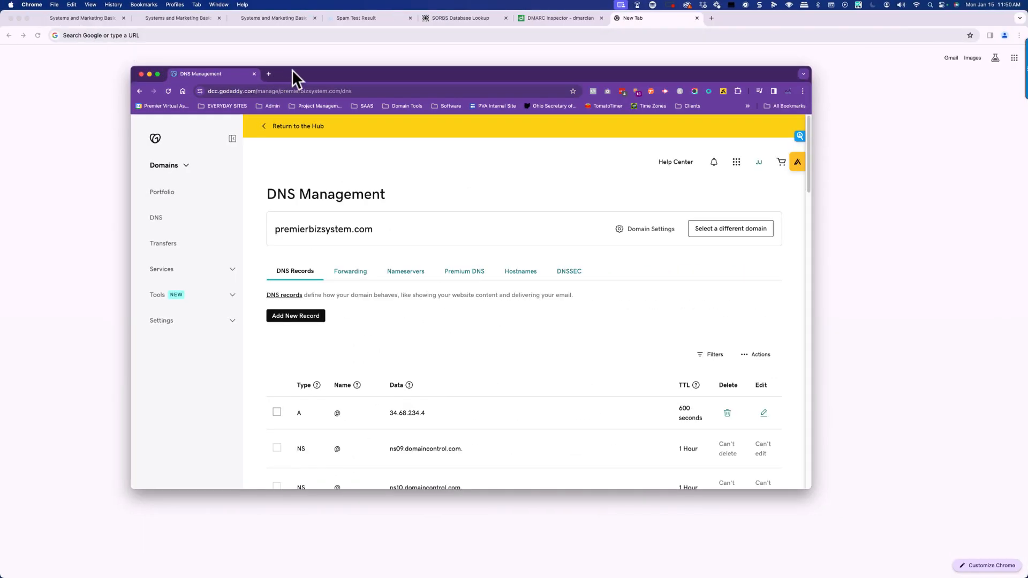
left_click_drag(293, 72, 1027, 214)
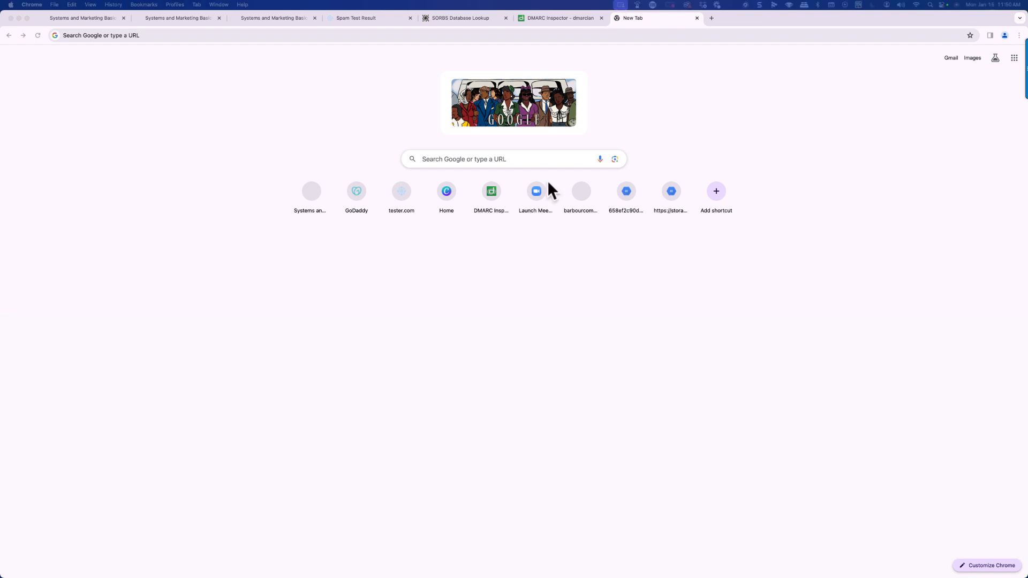
left_click(565, 18)
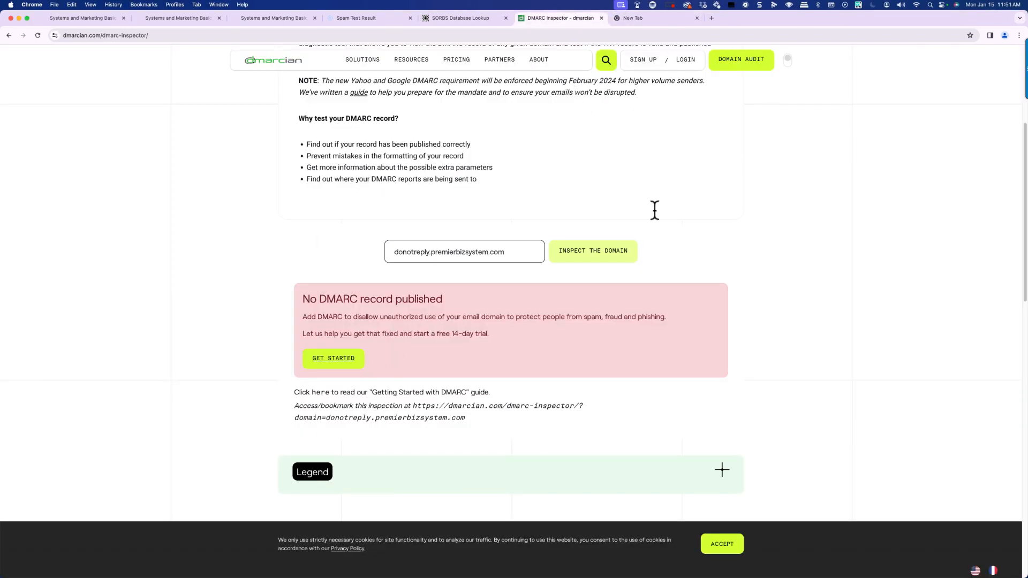
left_click(582, 256)
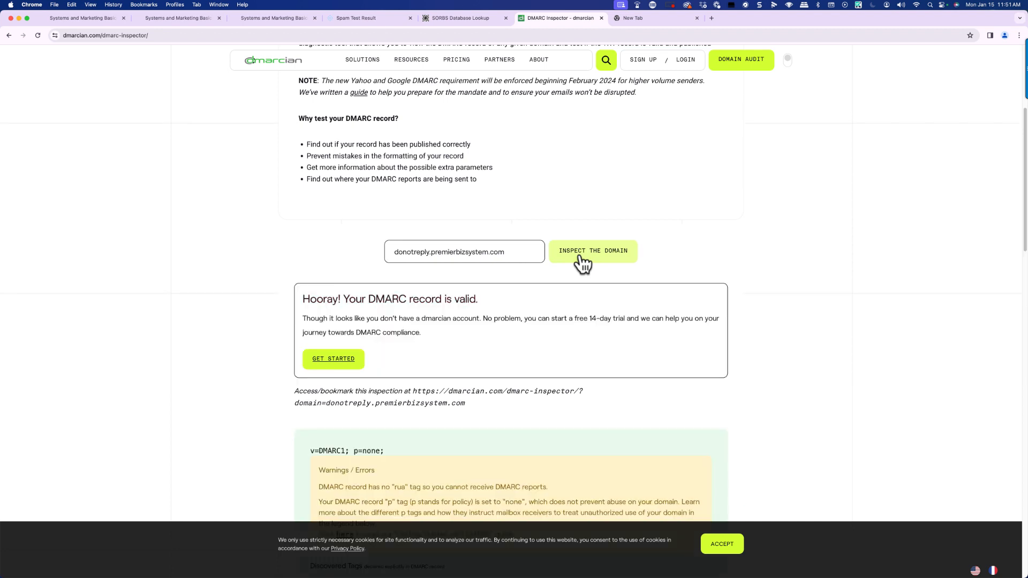